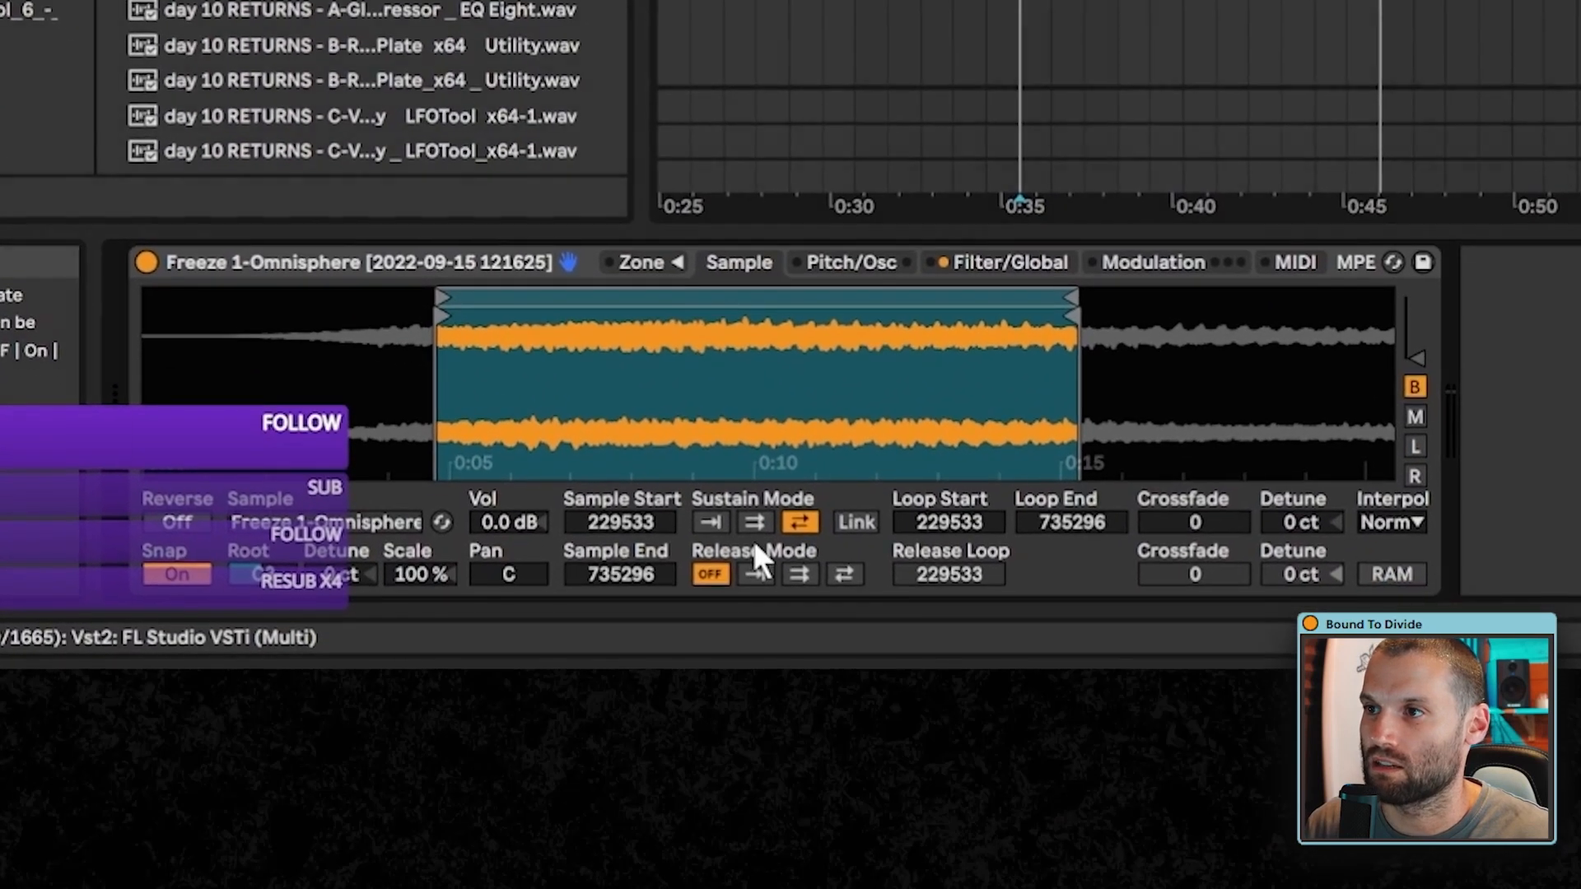
Set the Freeze 1-Omnisphere sample's release mode to back-and-forth looping and adjust its sustain loop start.
left_click(844, 574)
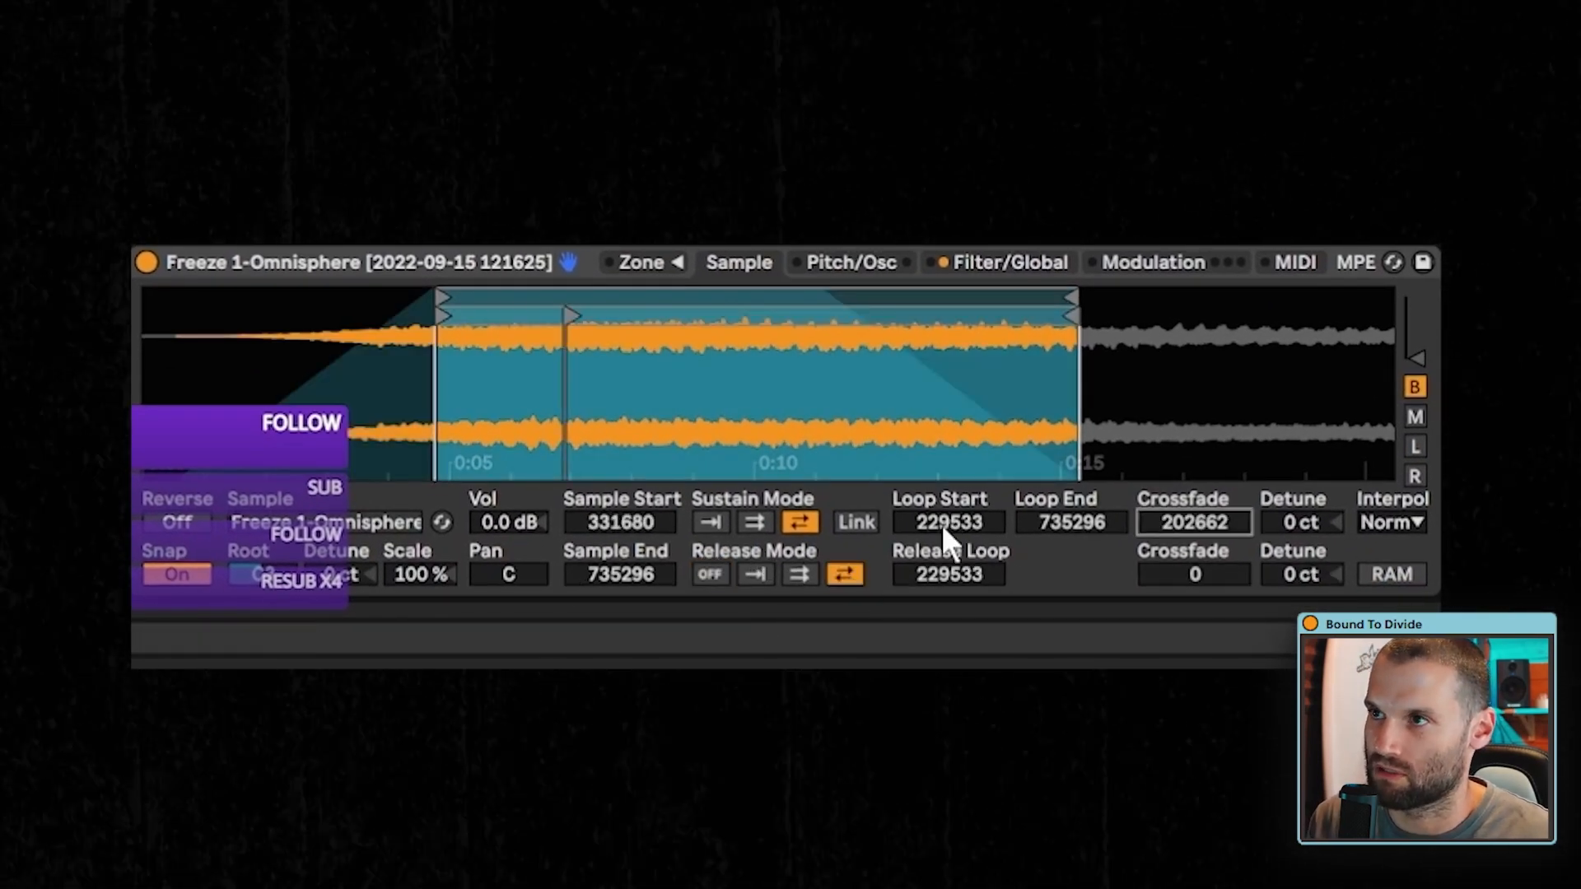
left_click_drag(943, 529, 943, 507)
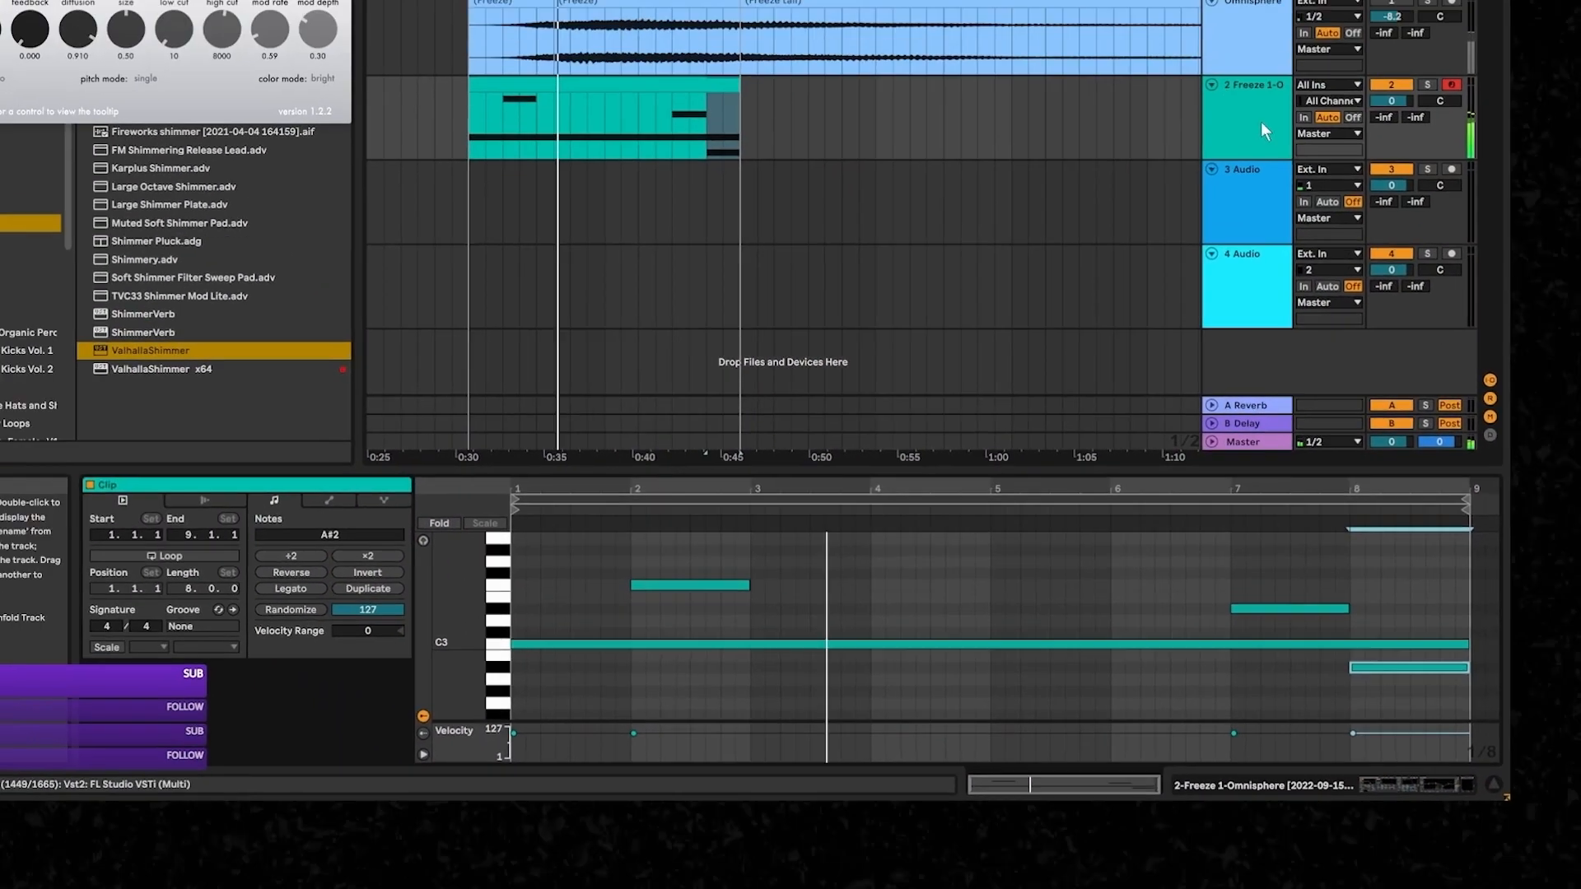
Extend the Freeze 1-Omnisphere MIDI clip to bar 33 and lengthen the arrangement loop to 16 bars to match it.
double_click(1289, 263)
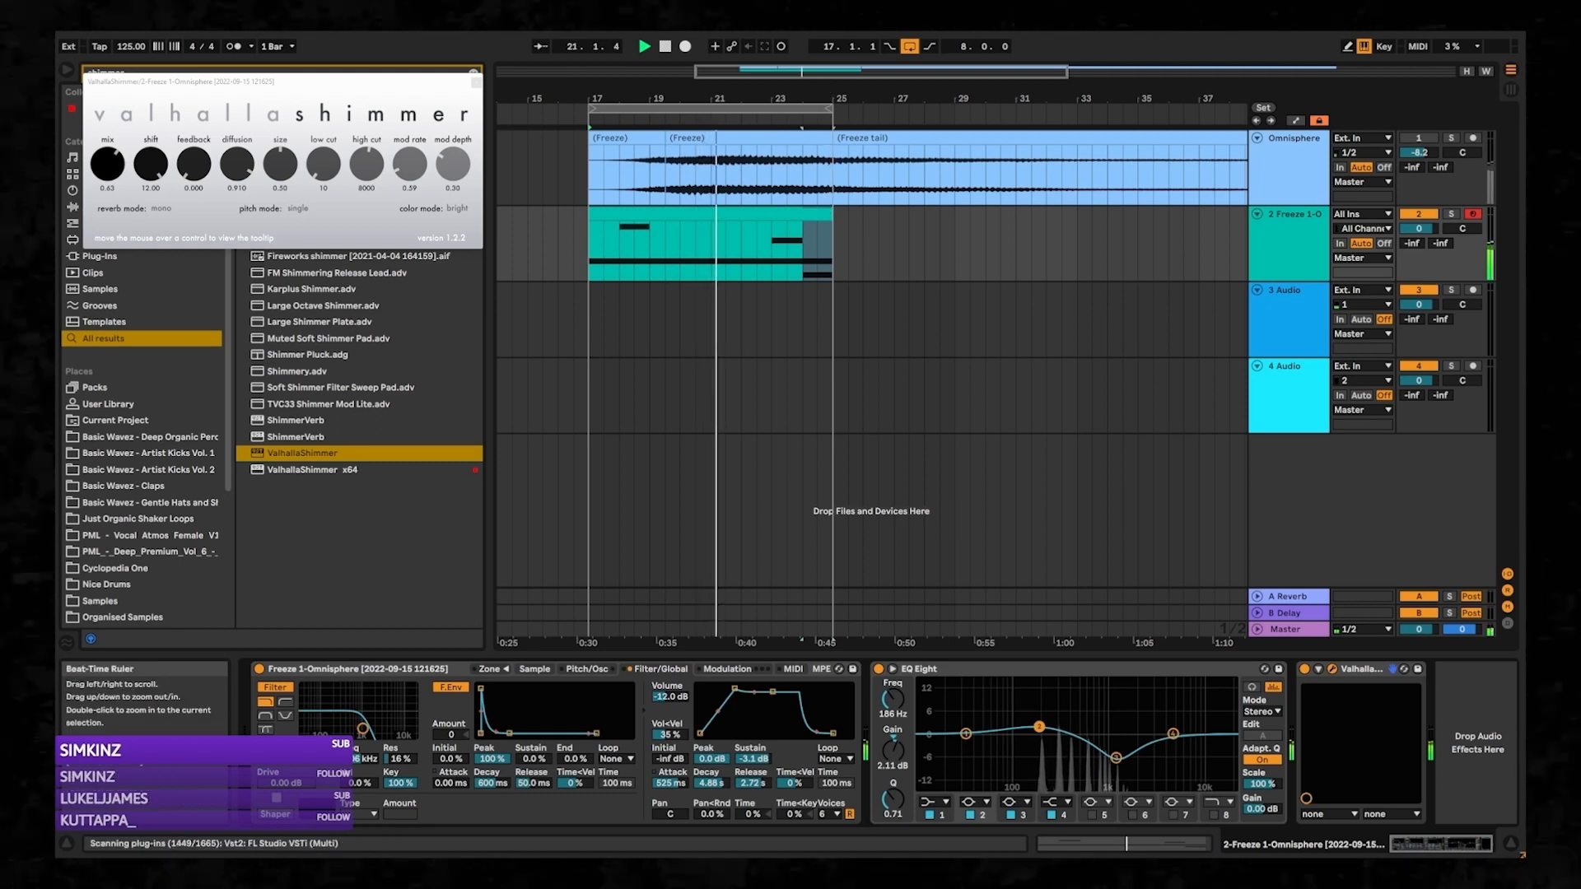
left_click_drag(770, 98, 769, 86)
left_click_drag(820, 215, 998, 218)
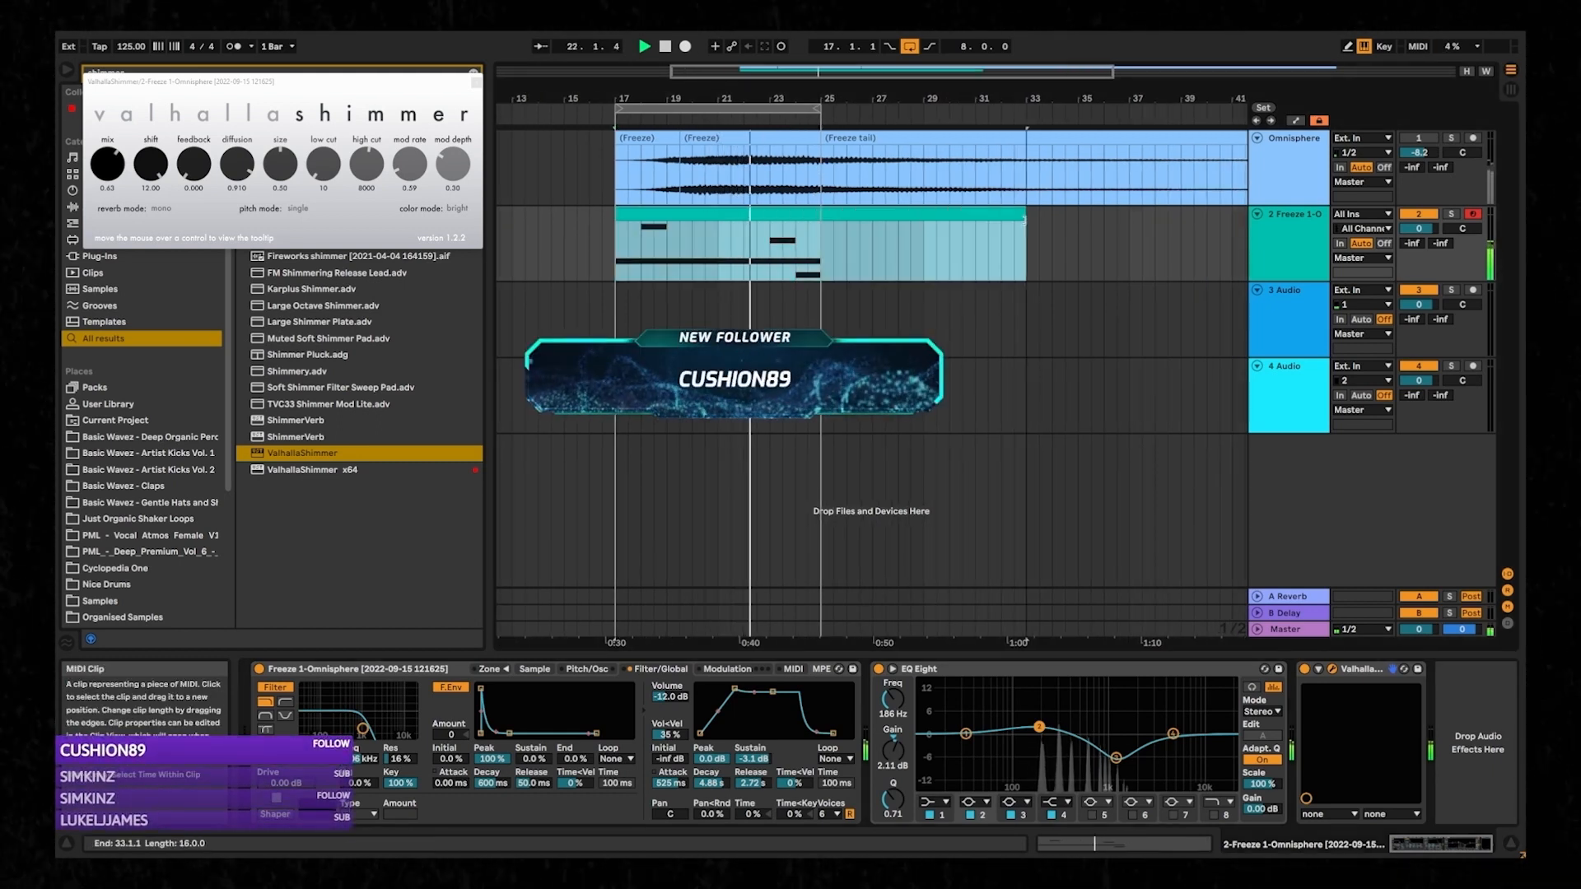
left_click_drag(815, 113, 1019, 128)
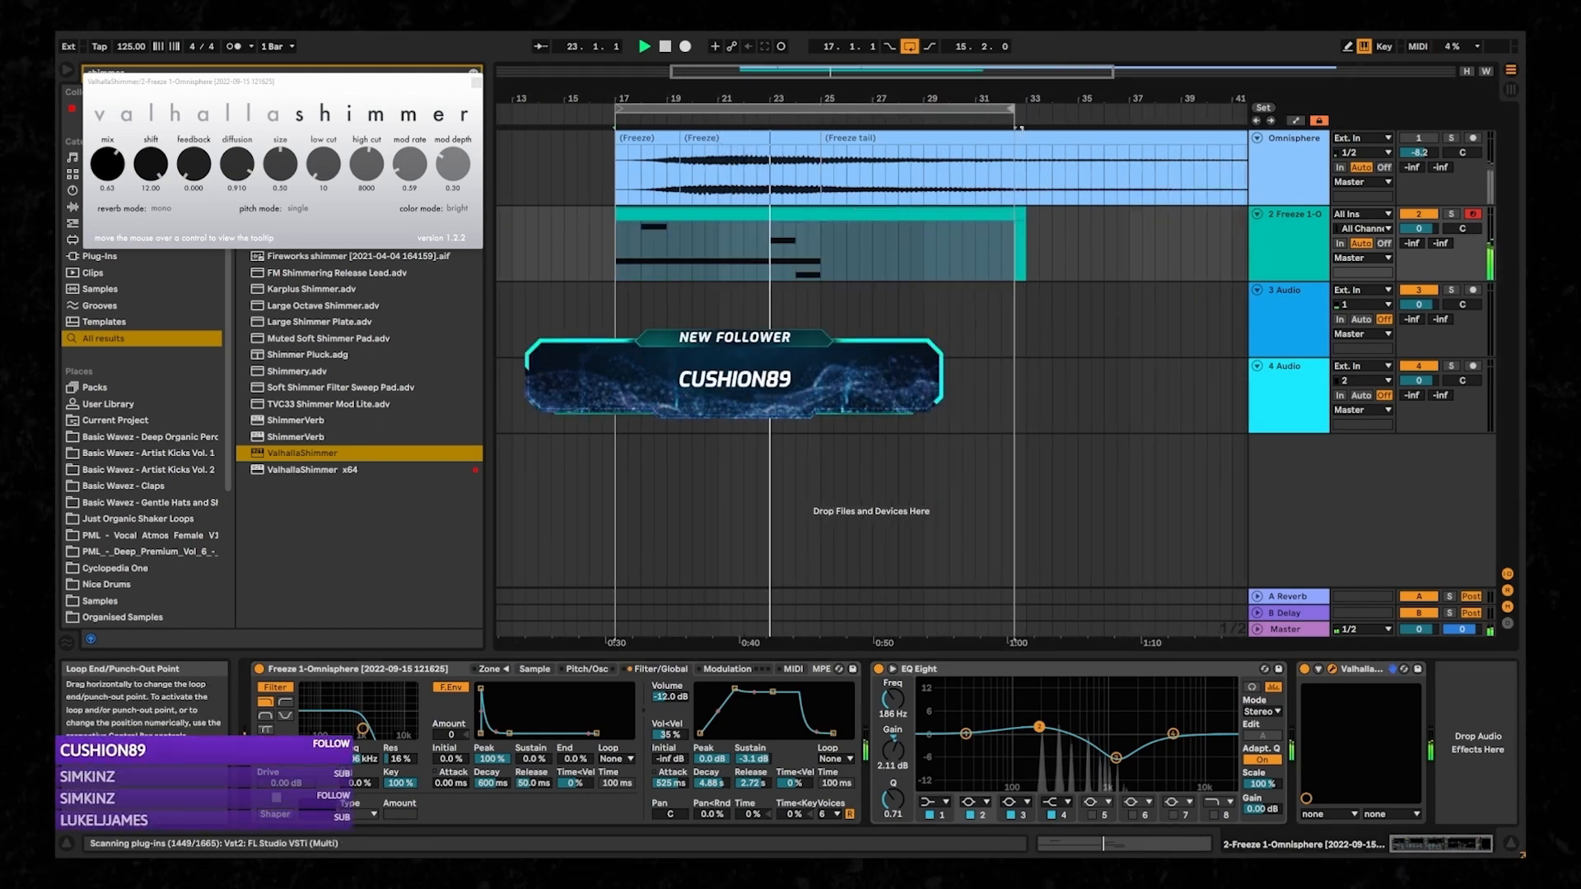
Duplicate all the notes of the Freeze 1-Omnisphere MIDI clip into its empty second eight bars.
double_click(854, 214)
left_click_drag(671, 633, 1048, 771)
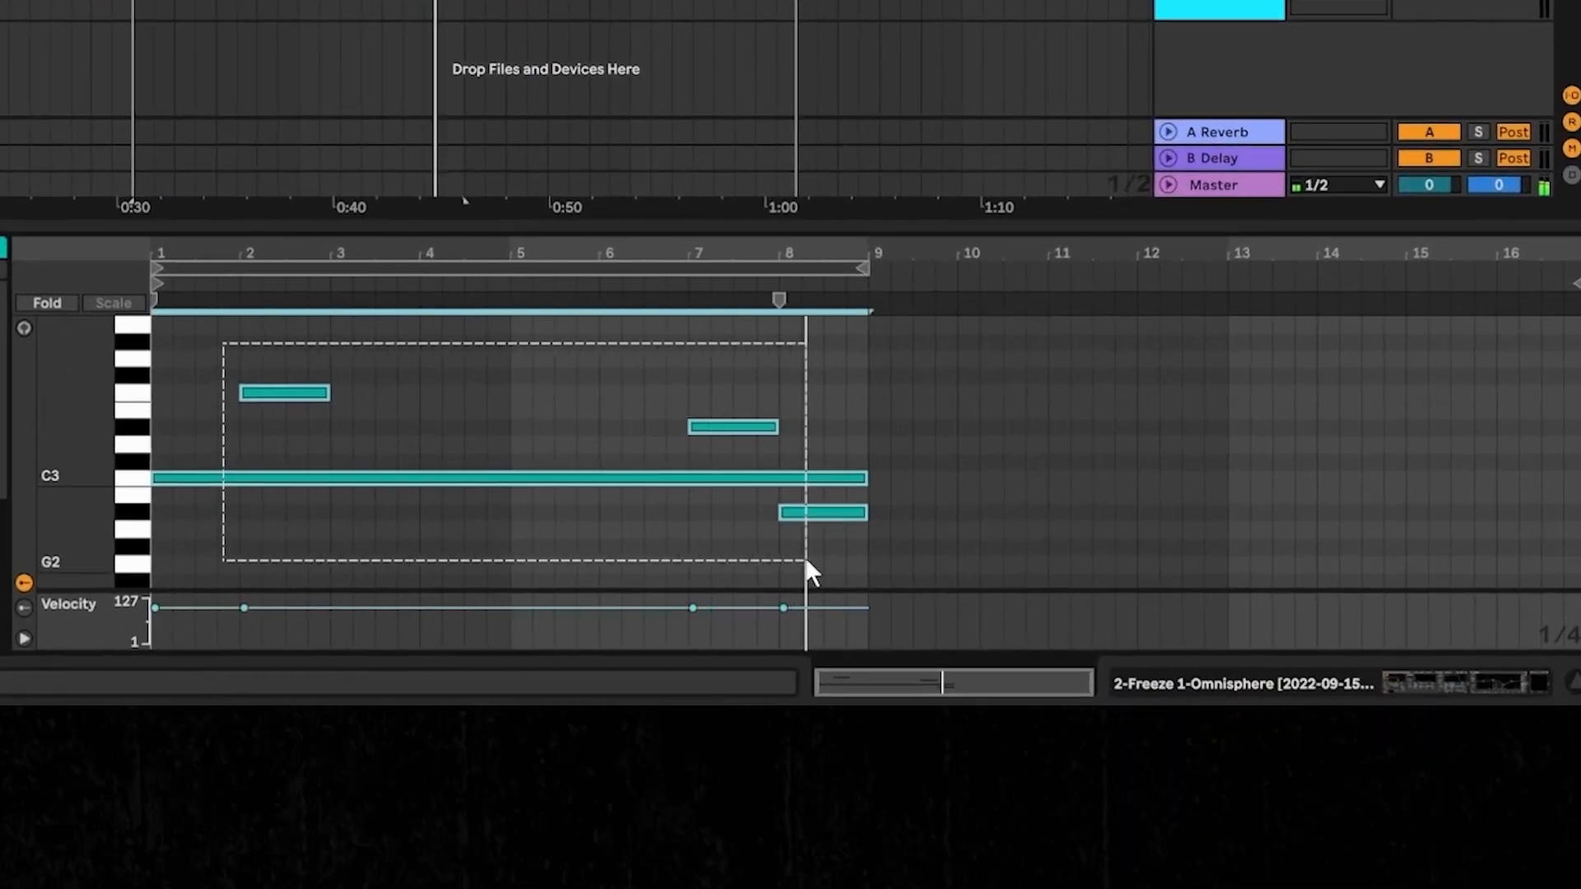
key("ctrl+d")
left_click(984, 545)
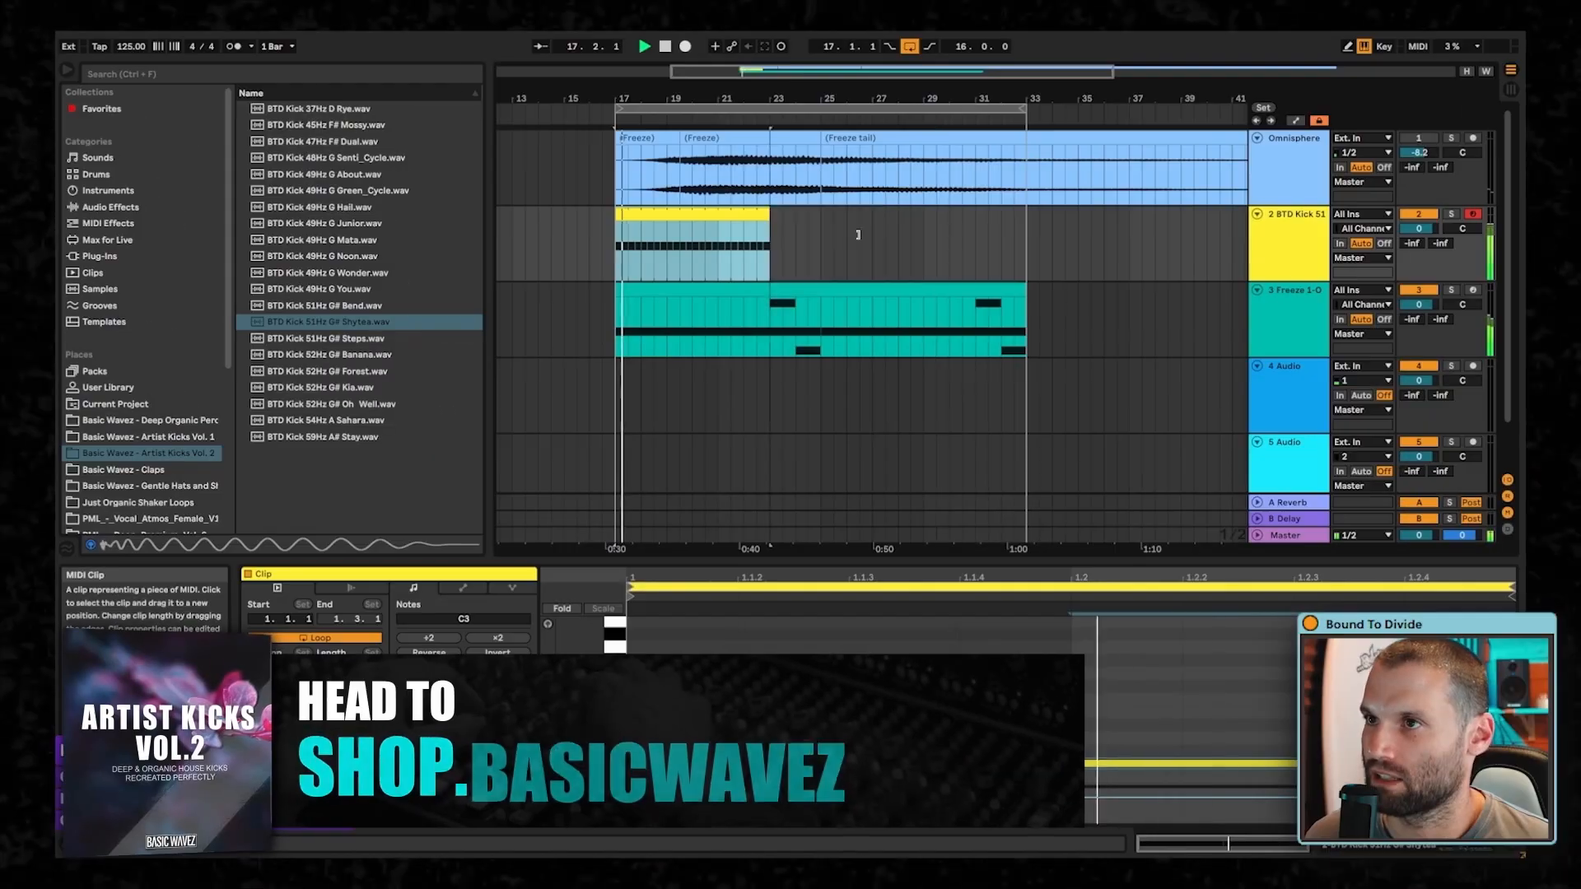
Continue the kick pattern on the BTD Kick 51 track up to bar 33.
left_click_drag(858, 235, 1027, 235)
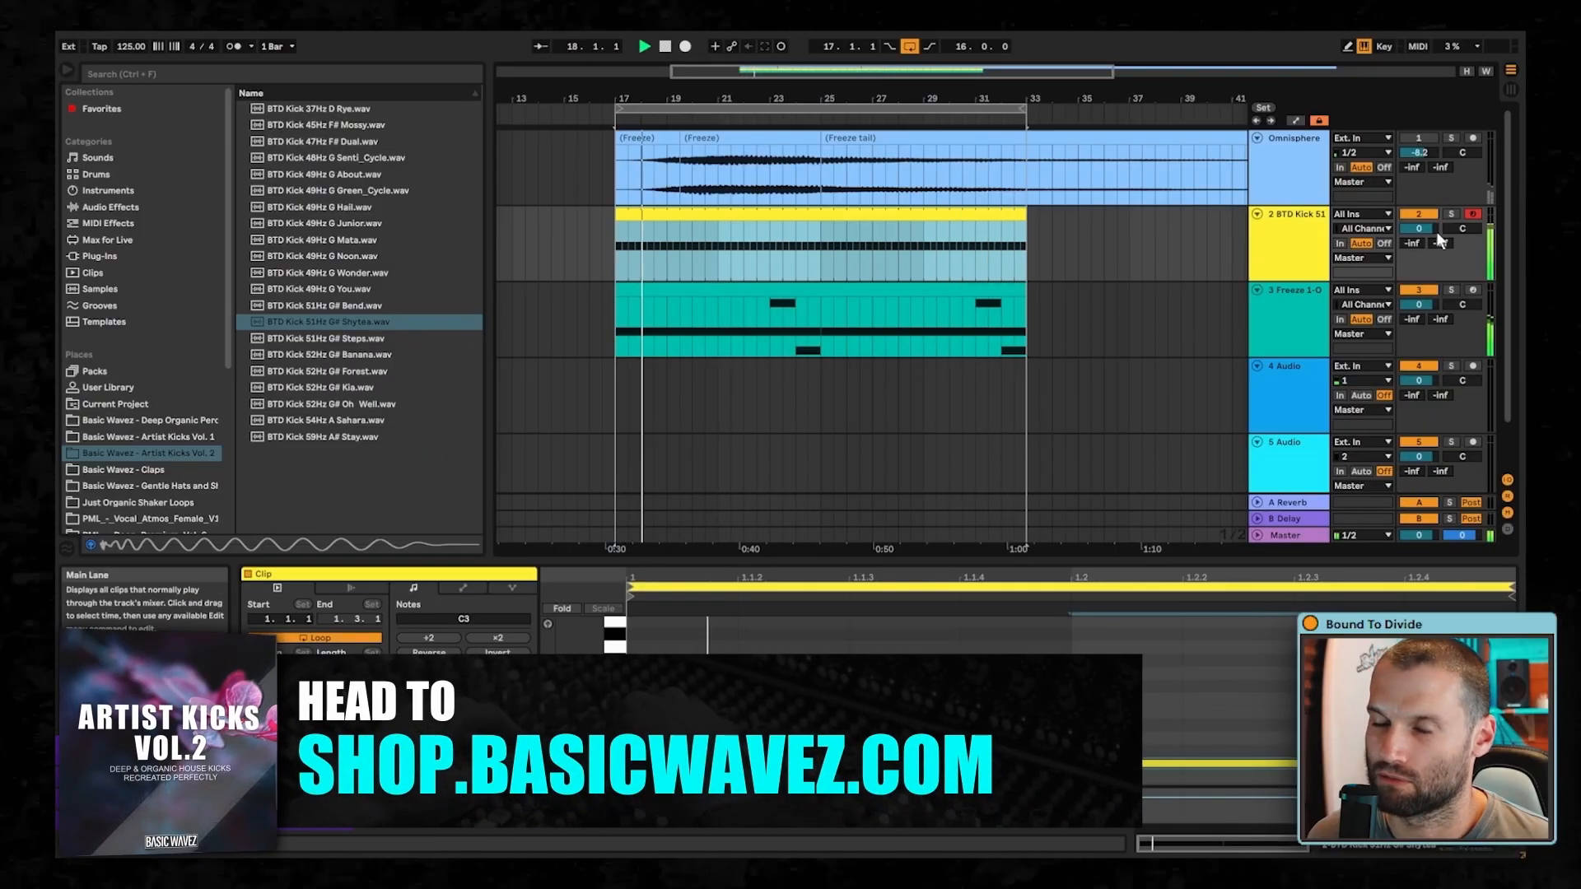
key("ctrl+d")
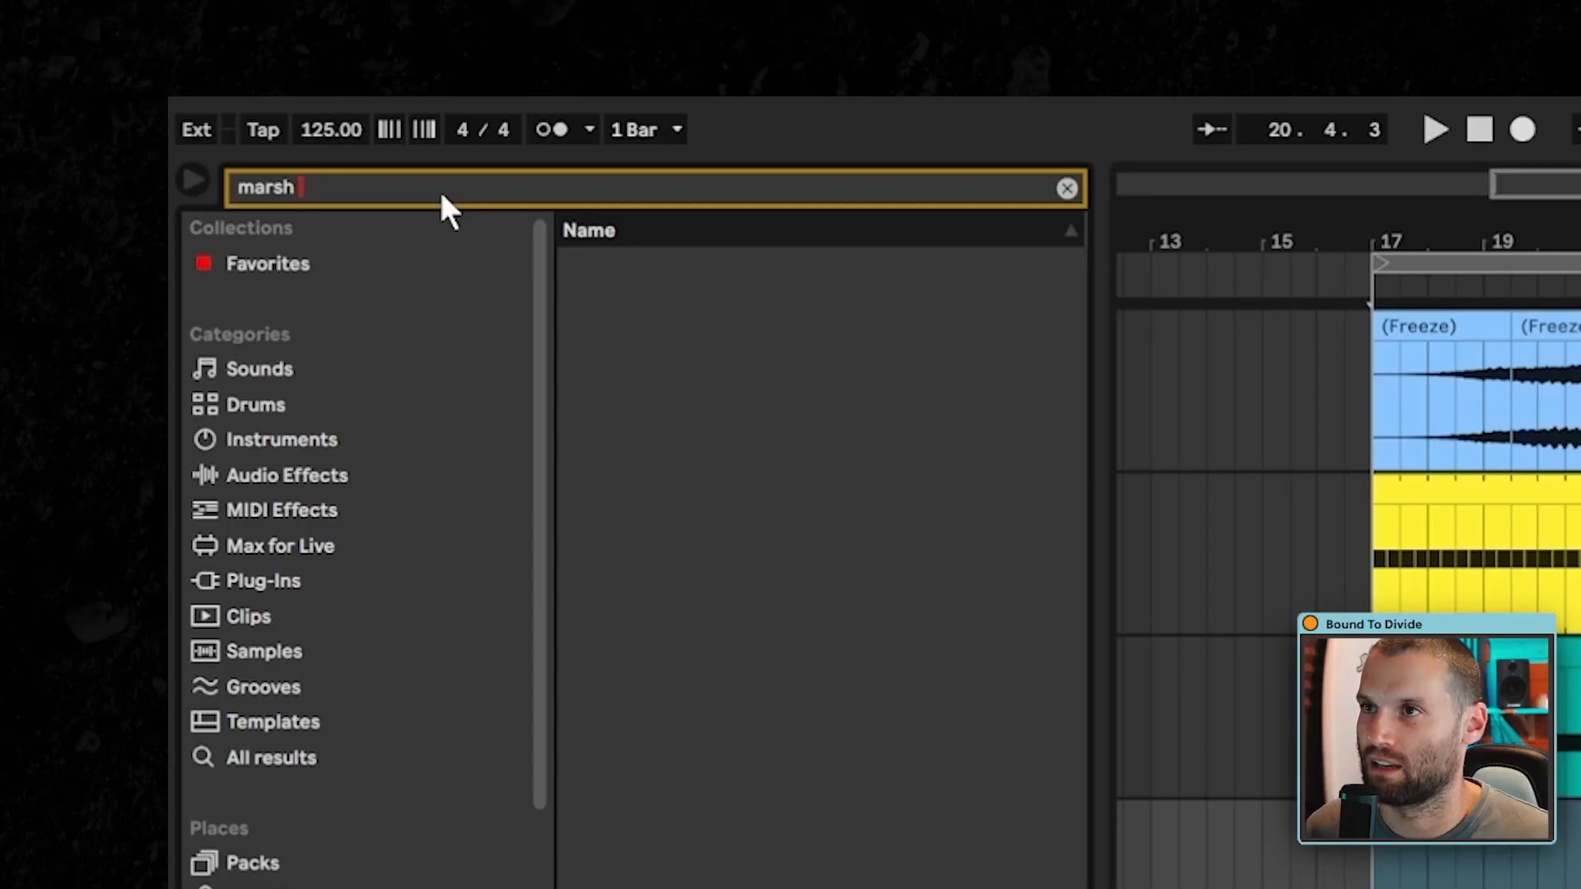
Search all browser results for "marsh bass" and load the matching bass preset.
type("bass")
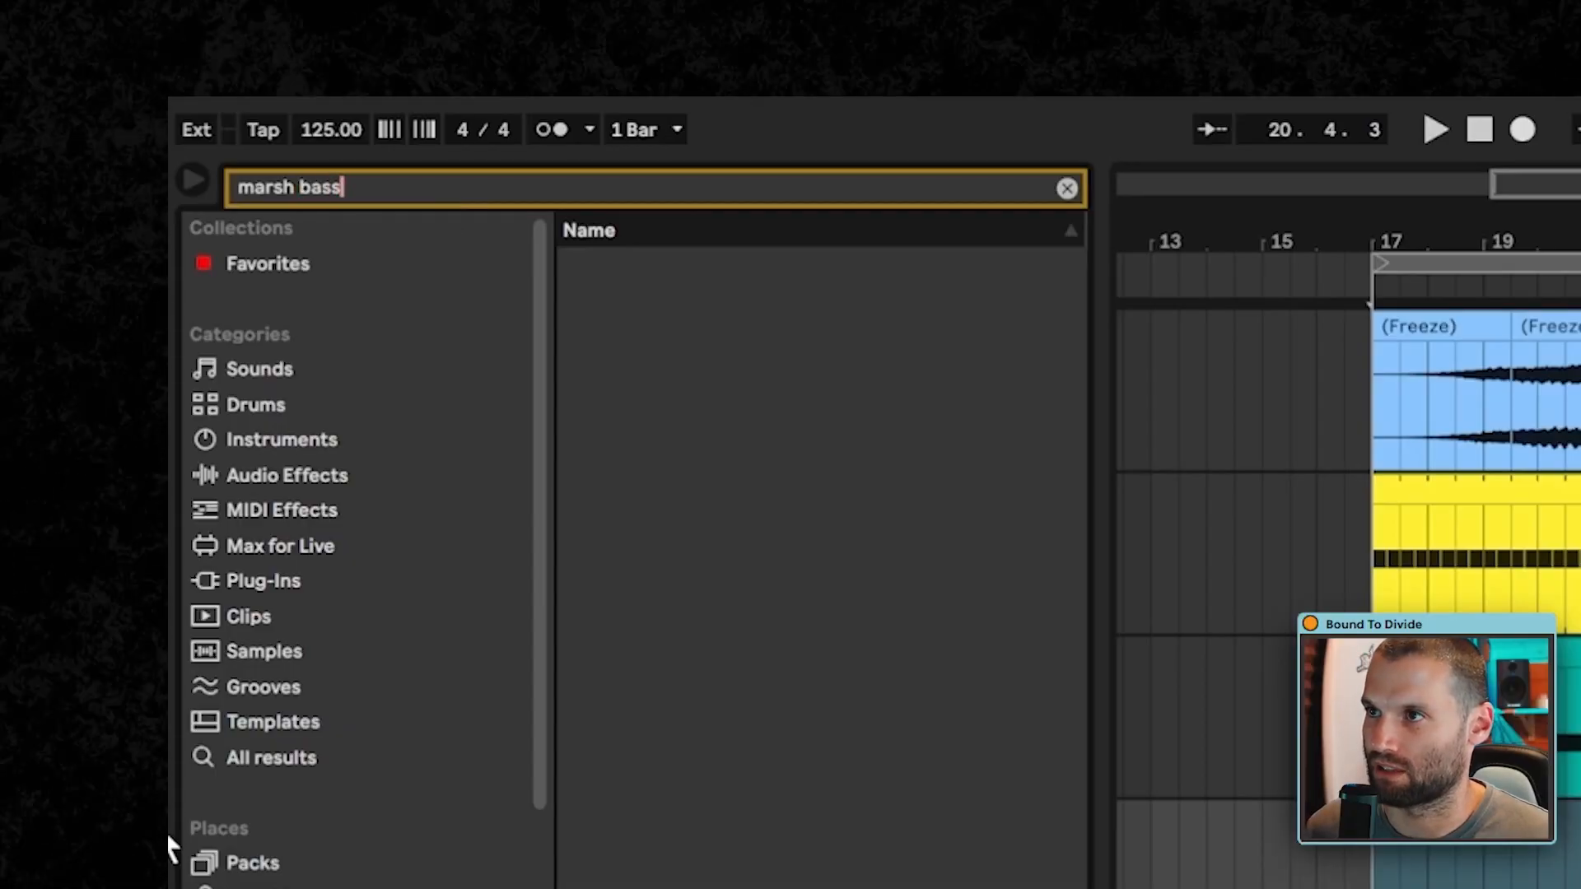
left_click(272, 765)
double_click(685, 269)
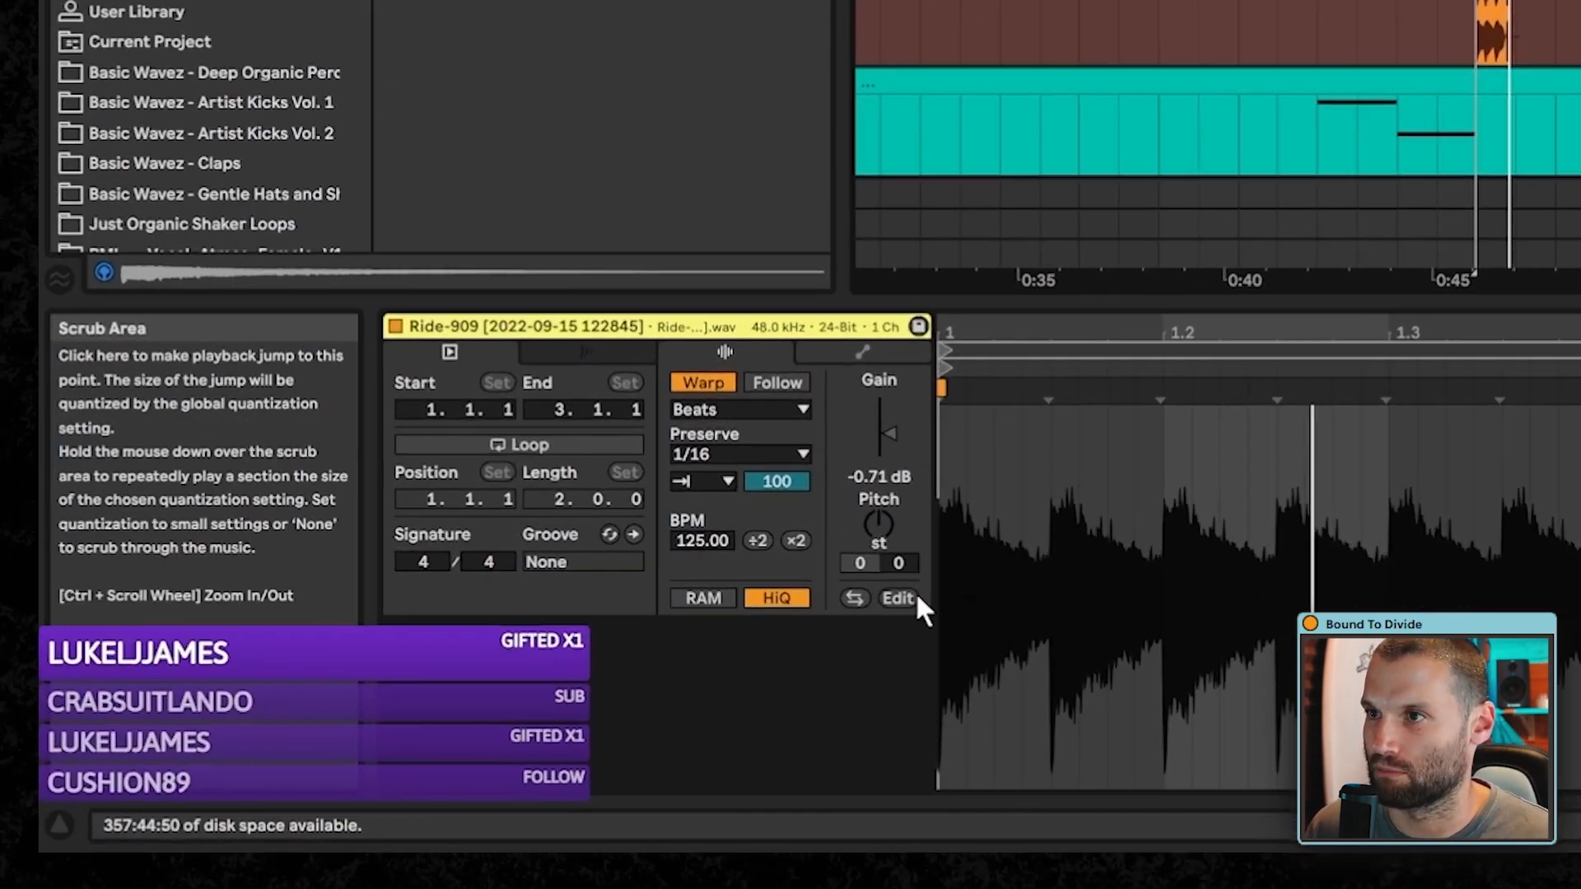
Shorten the Ride-909 clip's transient envelope to about 21 in Beats warp mode.
type("0")
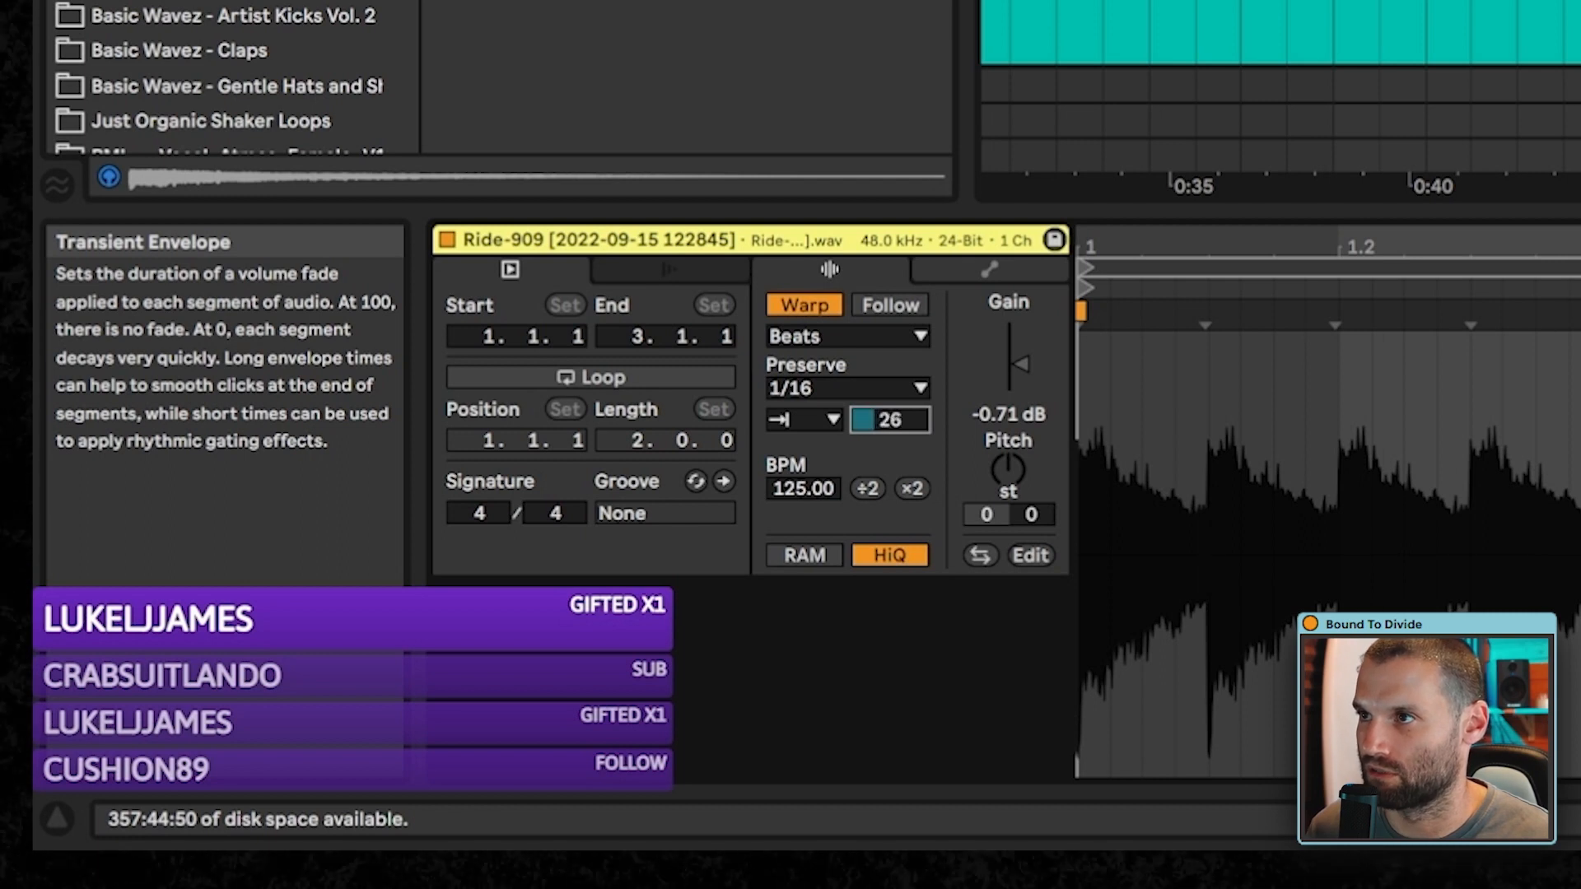
left_click_drag(890, 420, 891, 411)
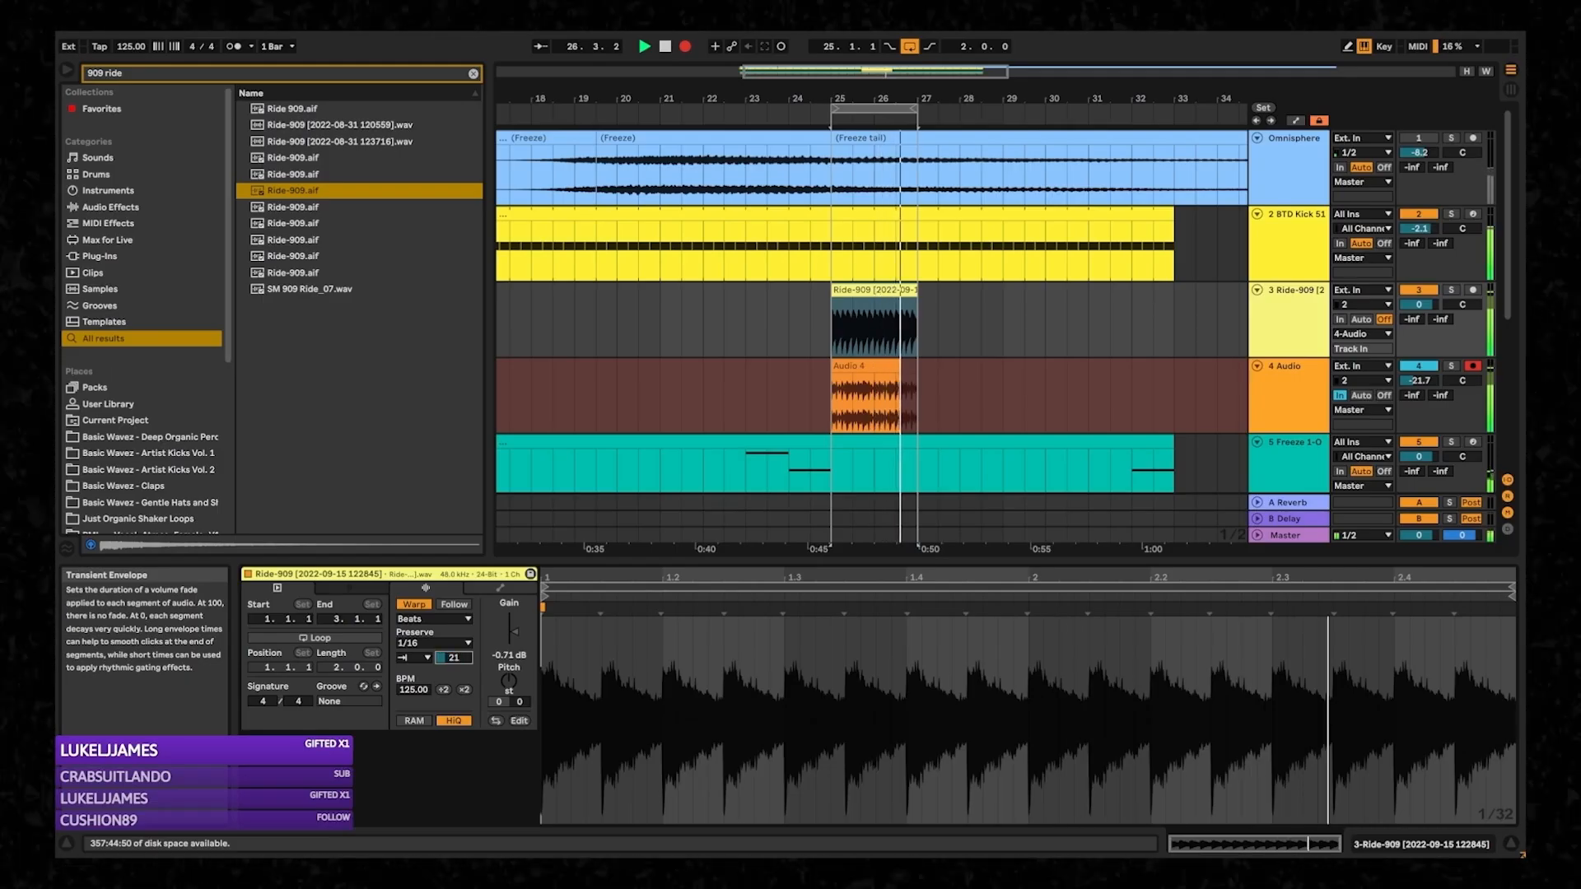
left_click_drag(454, 658, 454, 665)
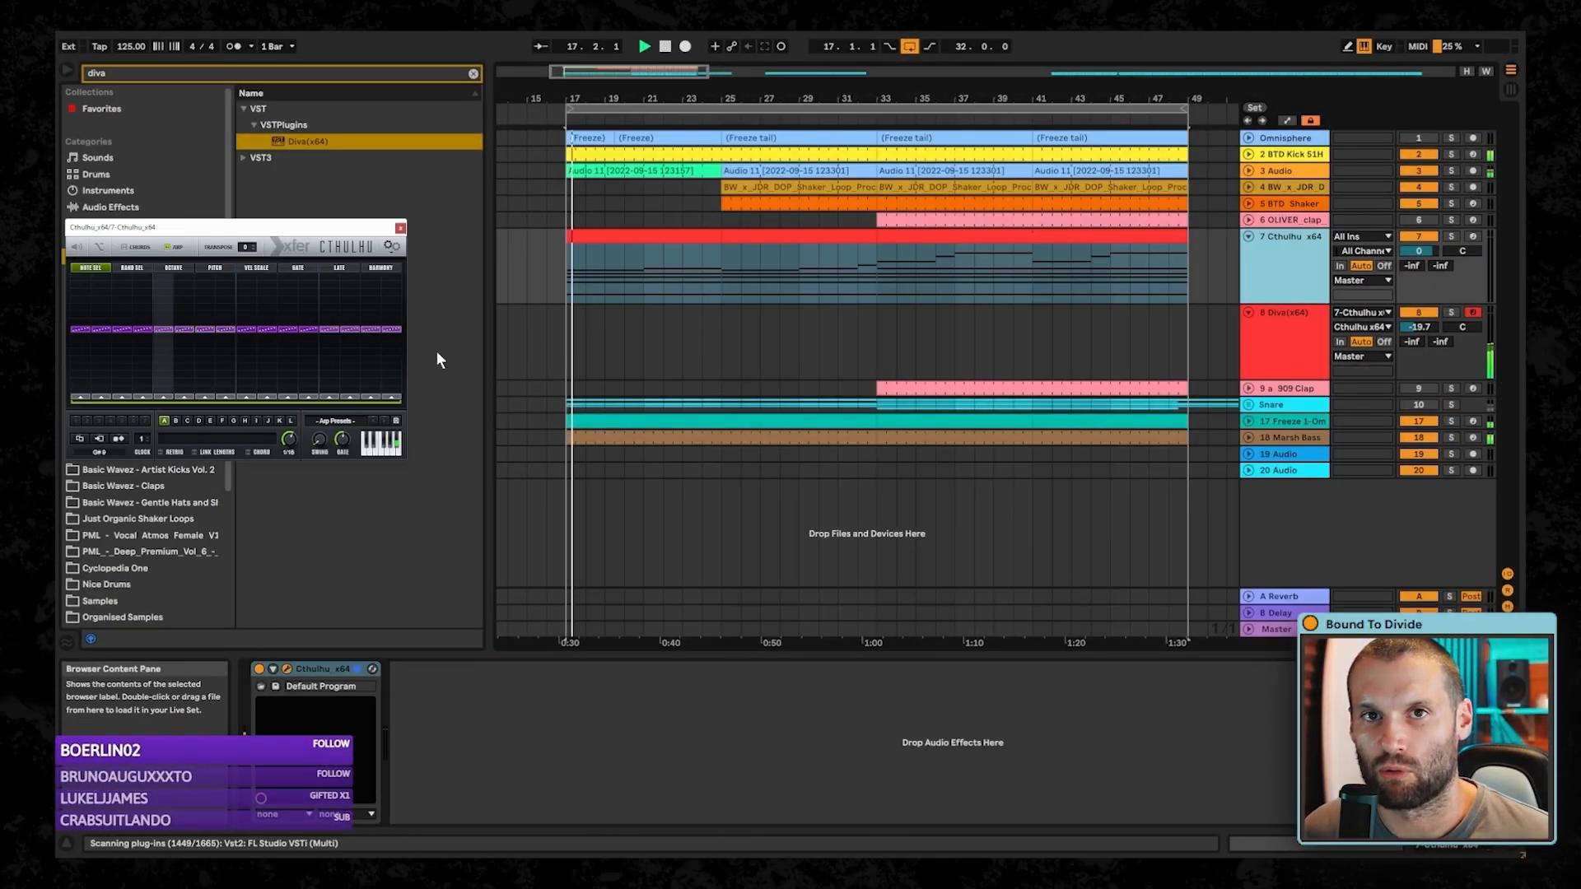
Raise the Diva track's volume to -13.0 dB and lower the VCF cutoff in the Diva synth.
mouse_move(1418, 329)
left_mouse_down()
mouse_move(1418, 305)
mouse_move(1418, 330)
left_mouse_up()
left_click(1278, 344)
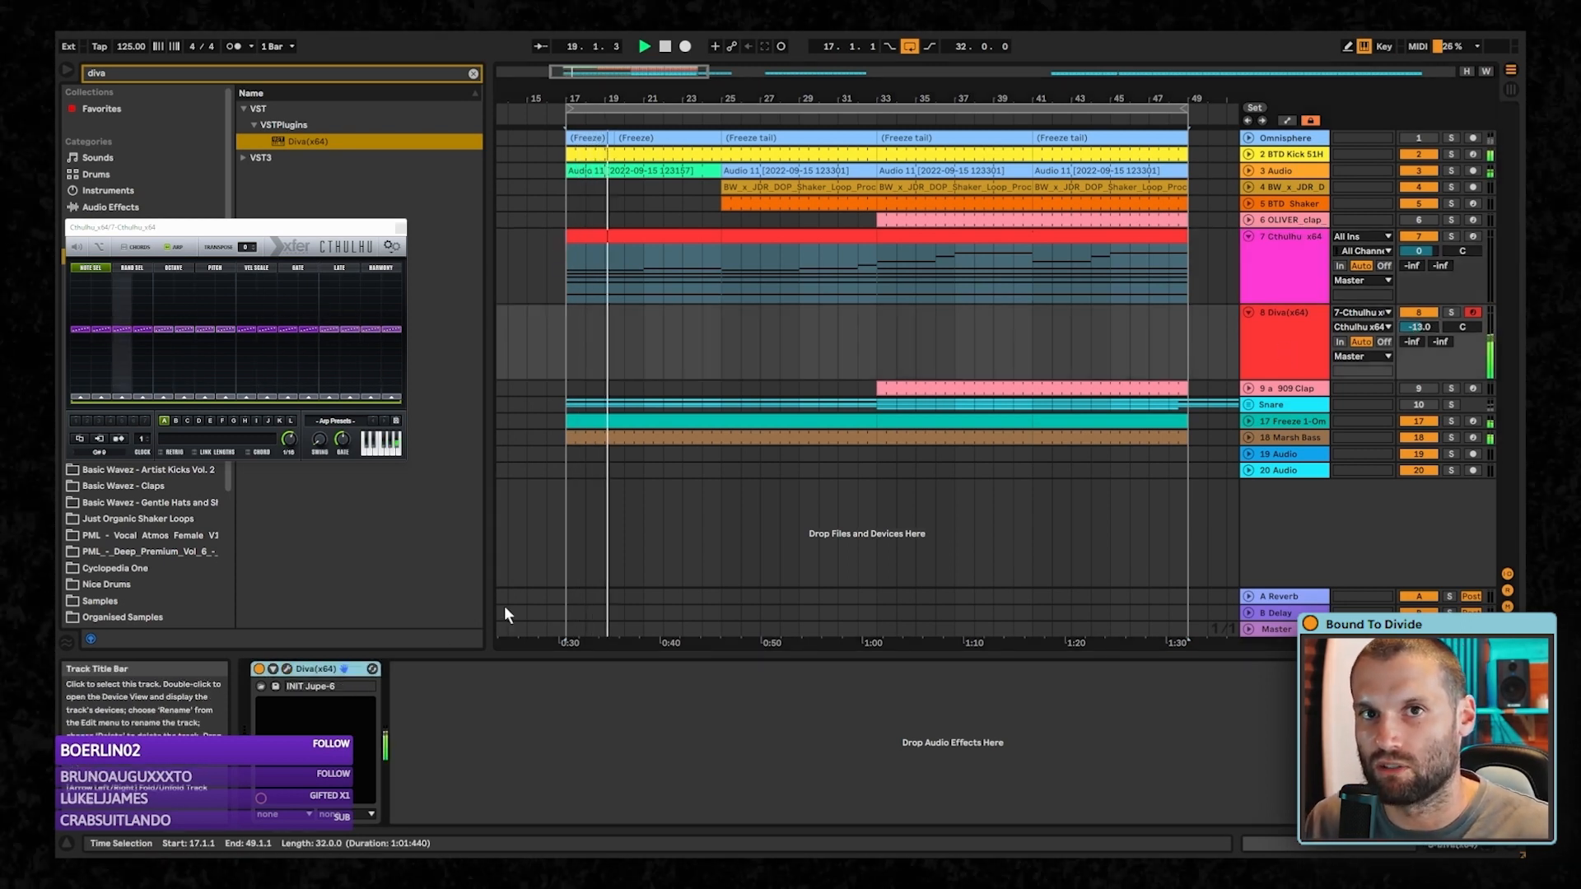
left_click(285, 671)
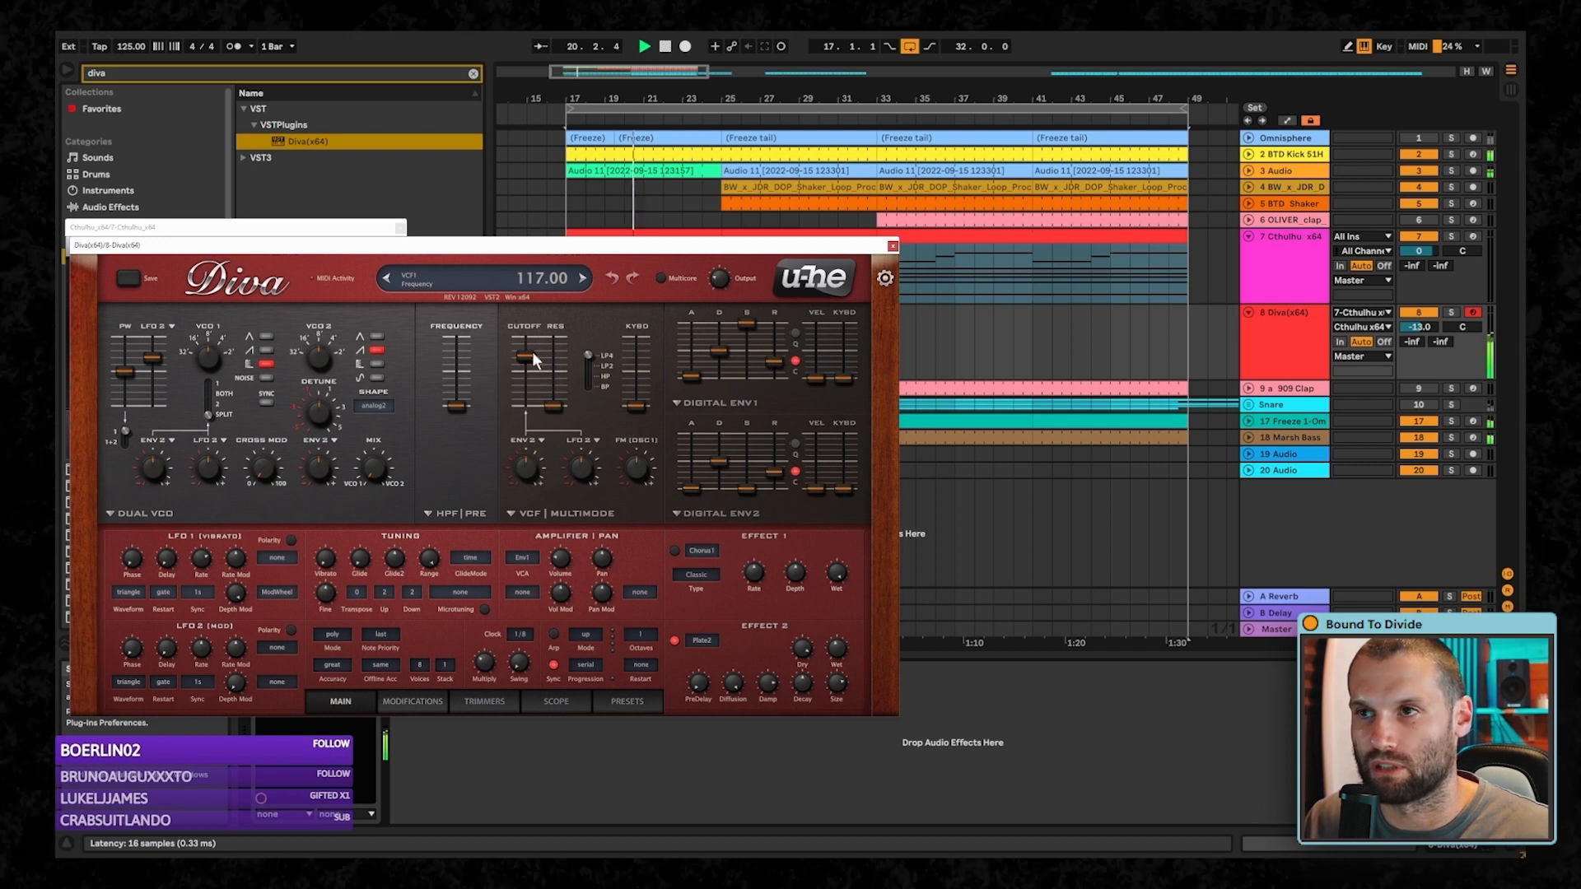
left_click_drag(526, 362, 516, 408)
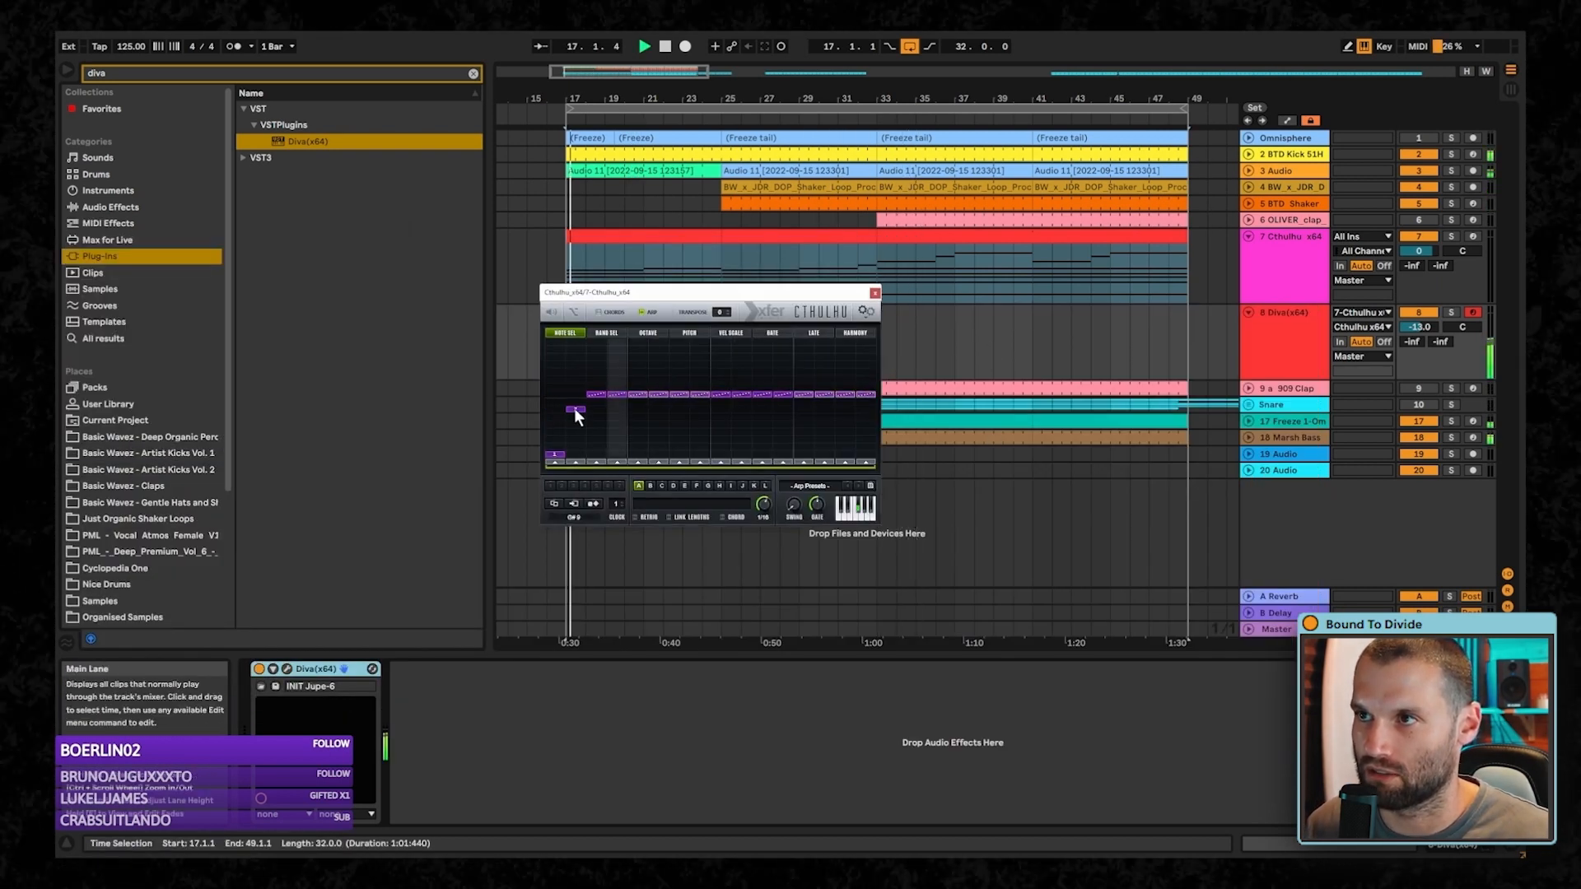
Program Cthulhu's first twelve note-select steps as 1, 6, rest, 2, 5, rest, 2, 3, rest, 2, 4, rest.
key("space")
left_click_drag(575, 408, 699, 439)
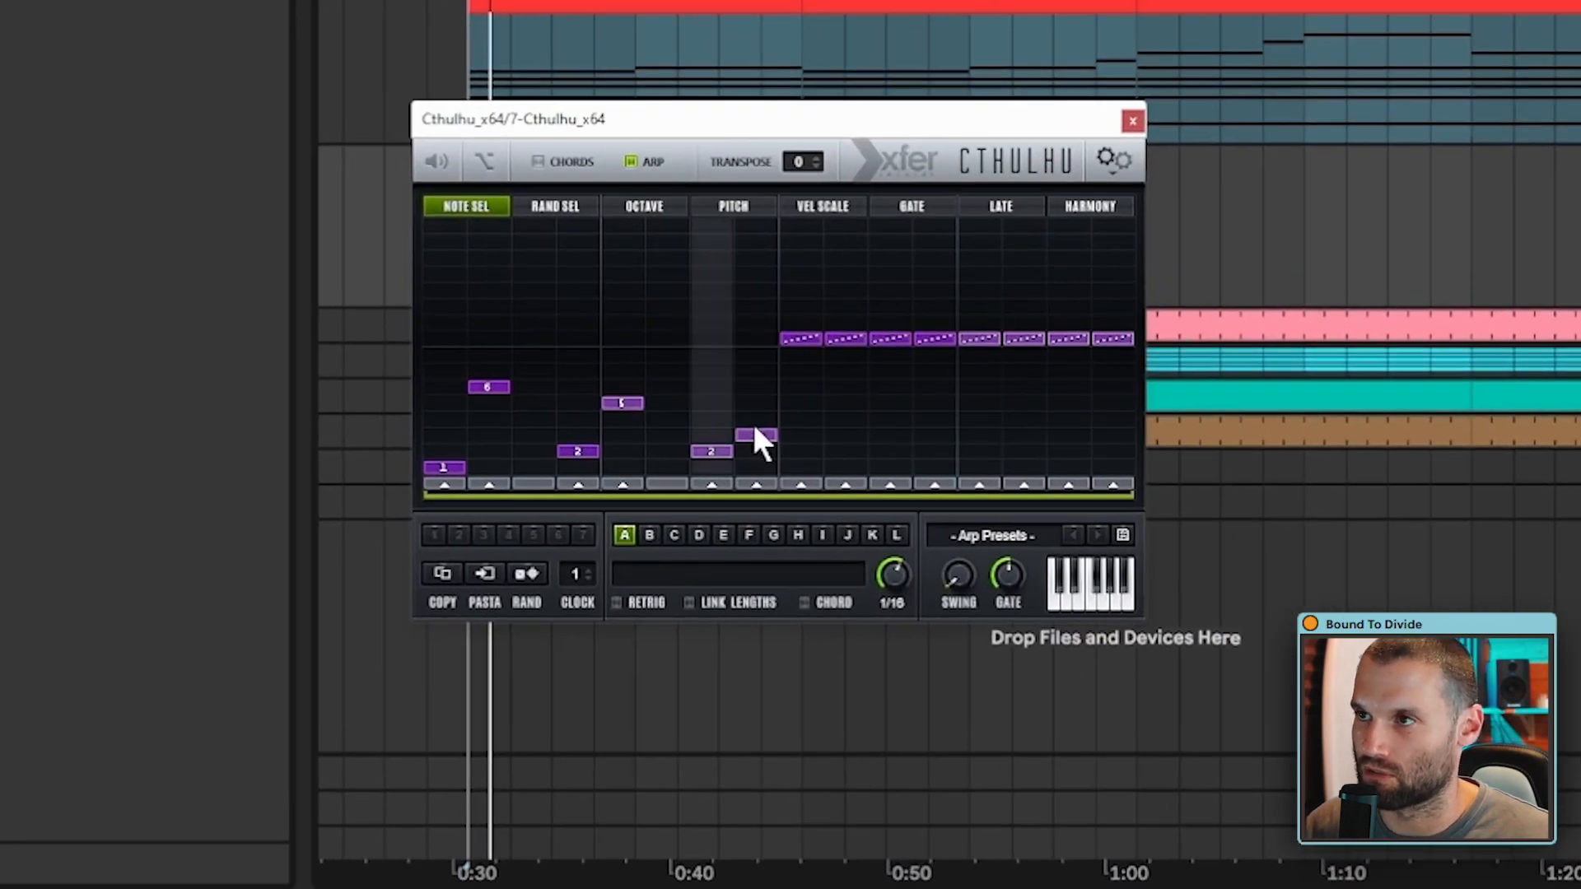
left_click(802, 483)
left_click_drag(846, 339, 846, 451)
left_click(890, 419)
left_click(939, 483)
Raise the last four note-select steps in Cthulhu's arpeggiator above their default pattern setting.
left_click_drag(1023, 338, 1113, 307)
left_click_drag(980, 338, 1113, 290)
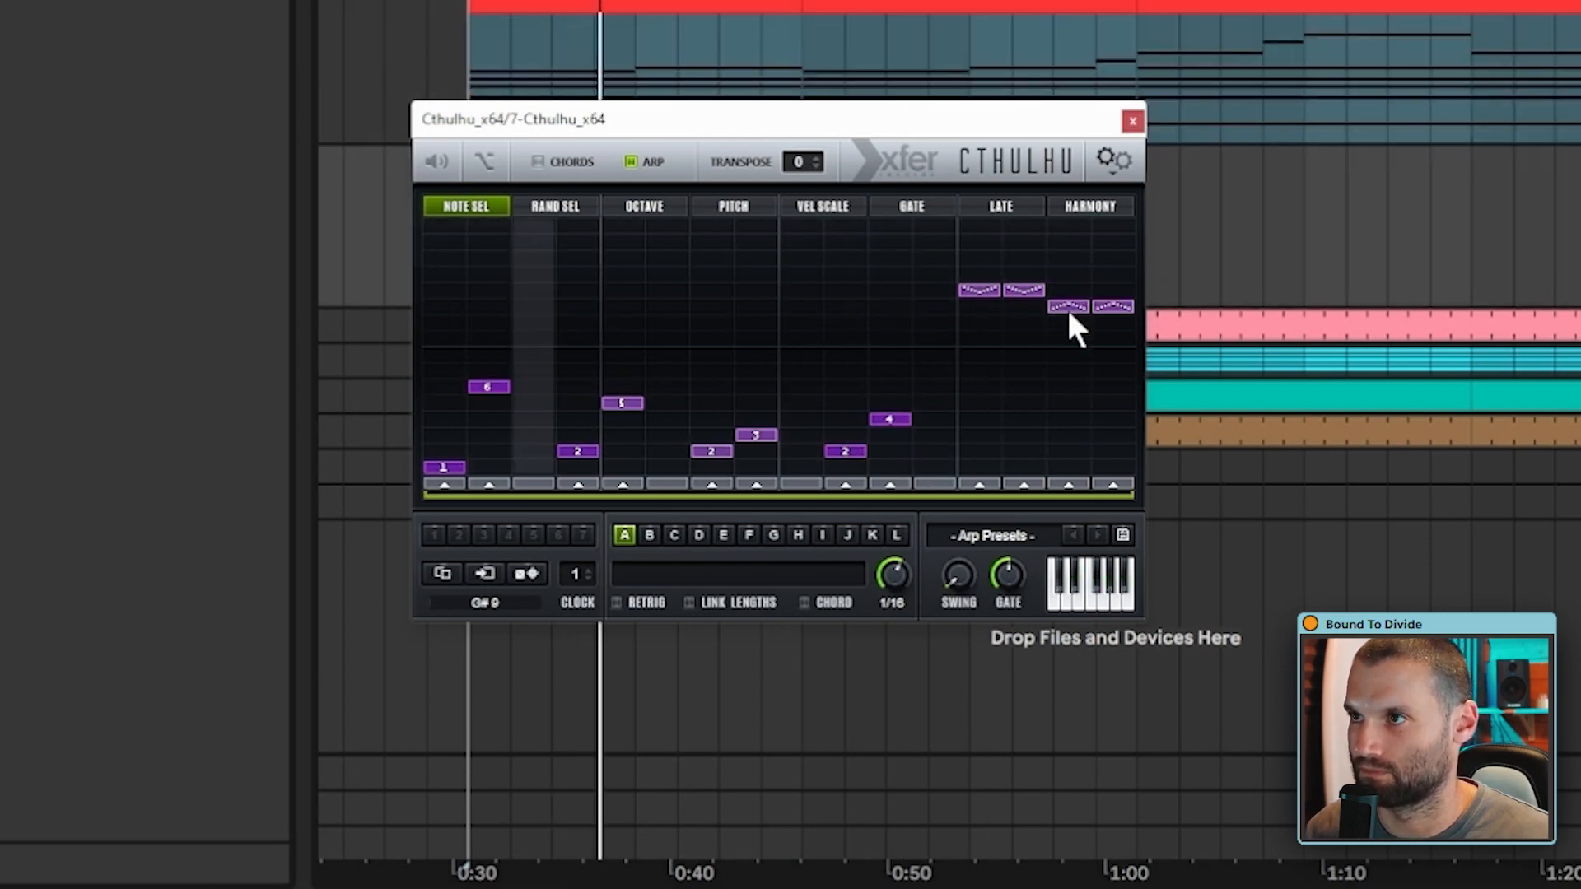
left_click_drag(1077, 299, 1118, 291)
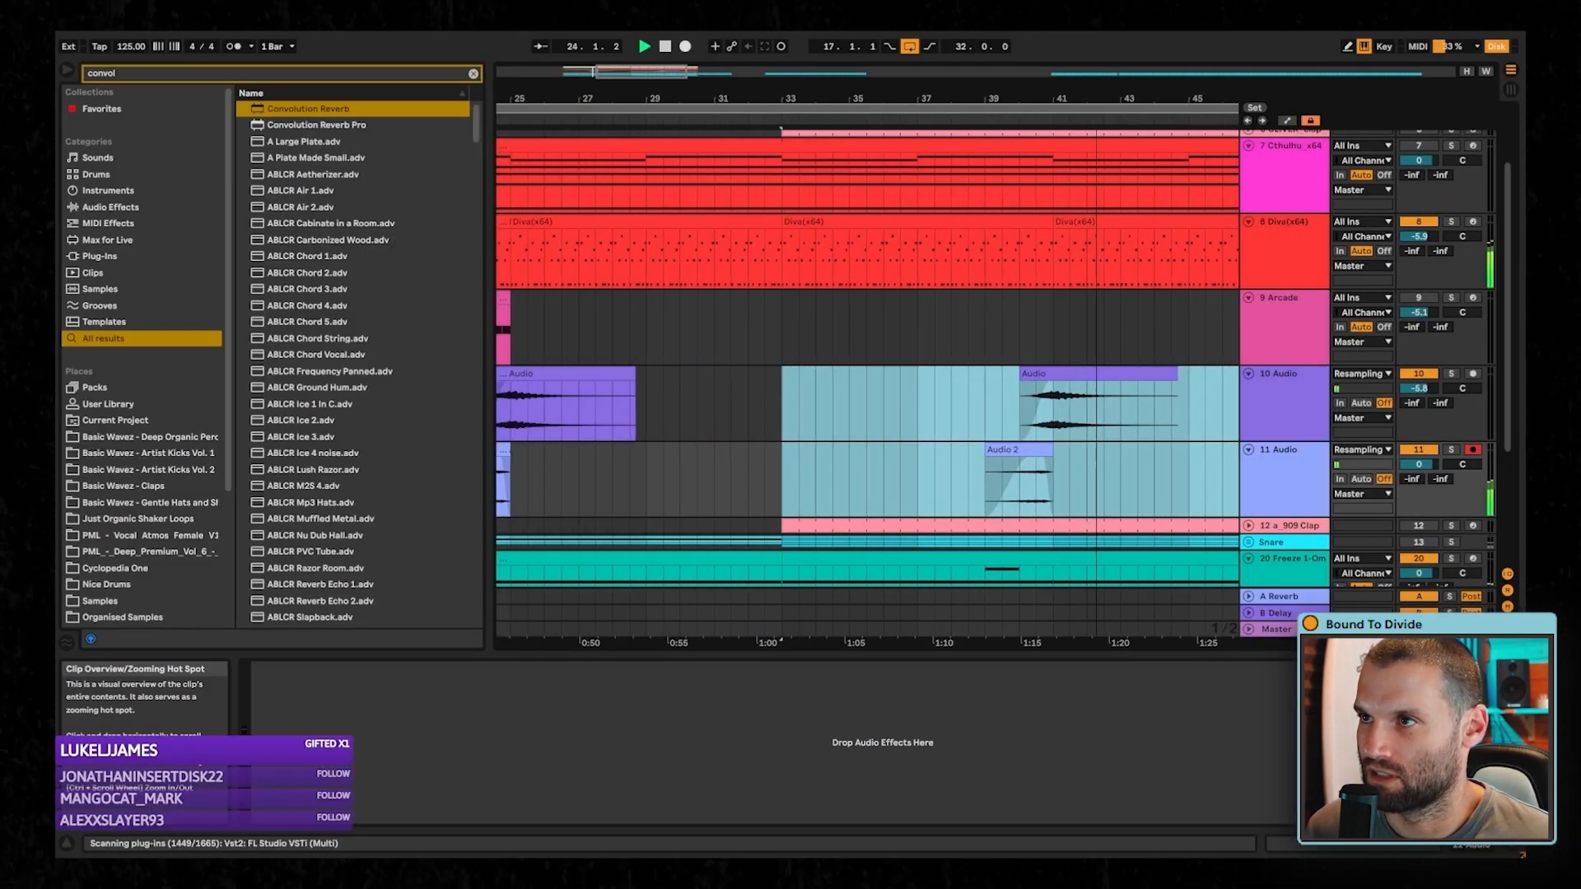
left_click_drag(1096, 98, 1416, 99)
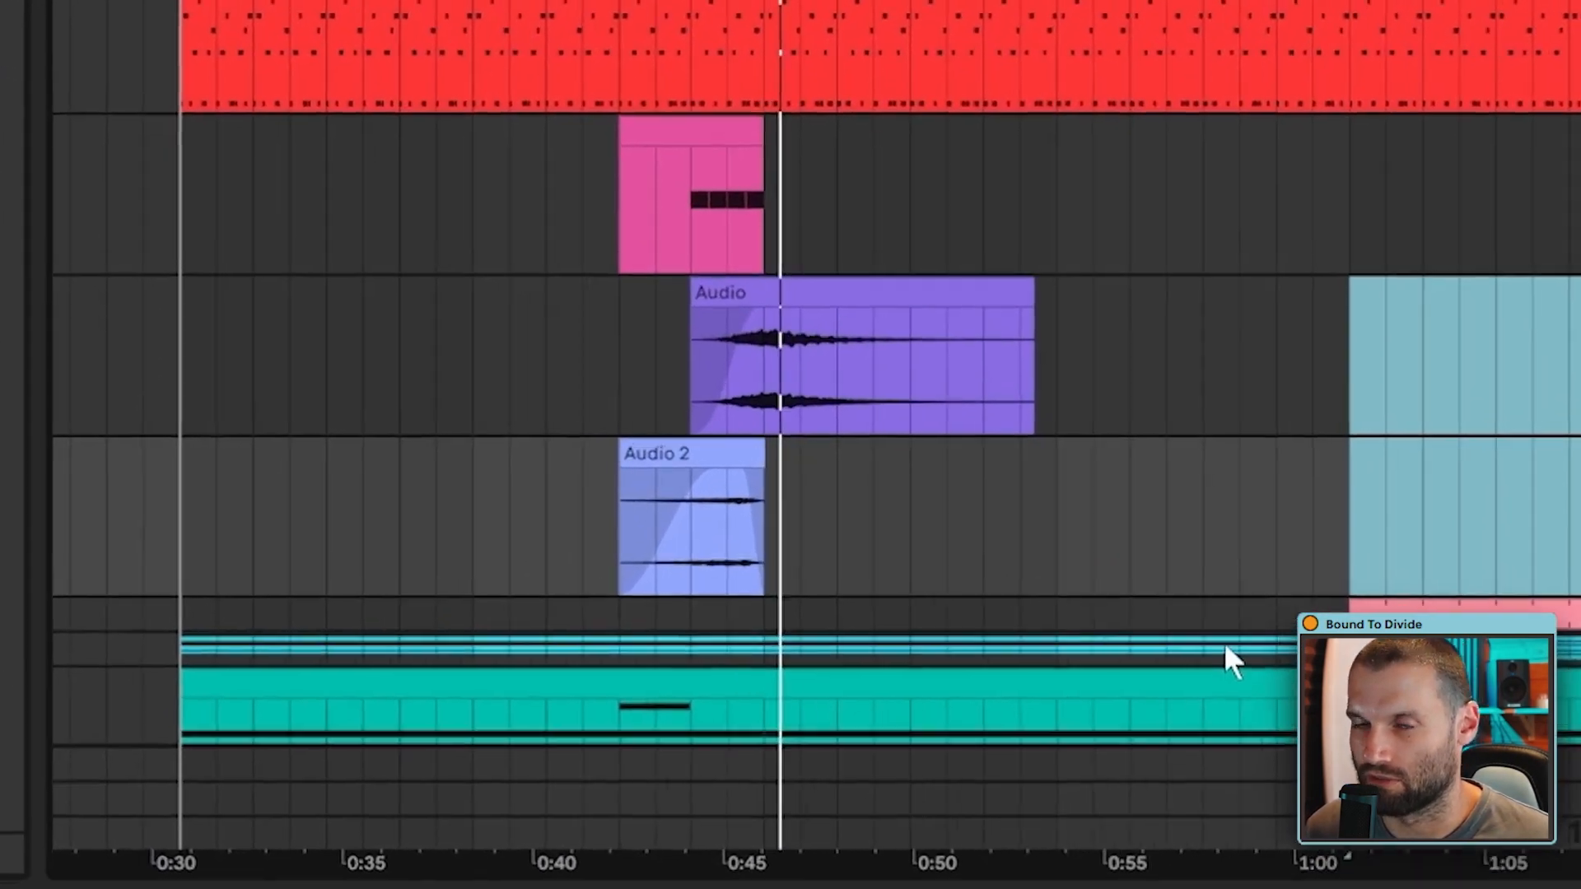
left_click(1208, 424)
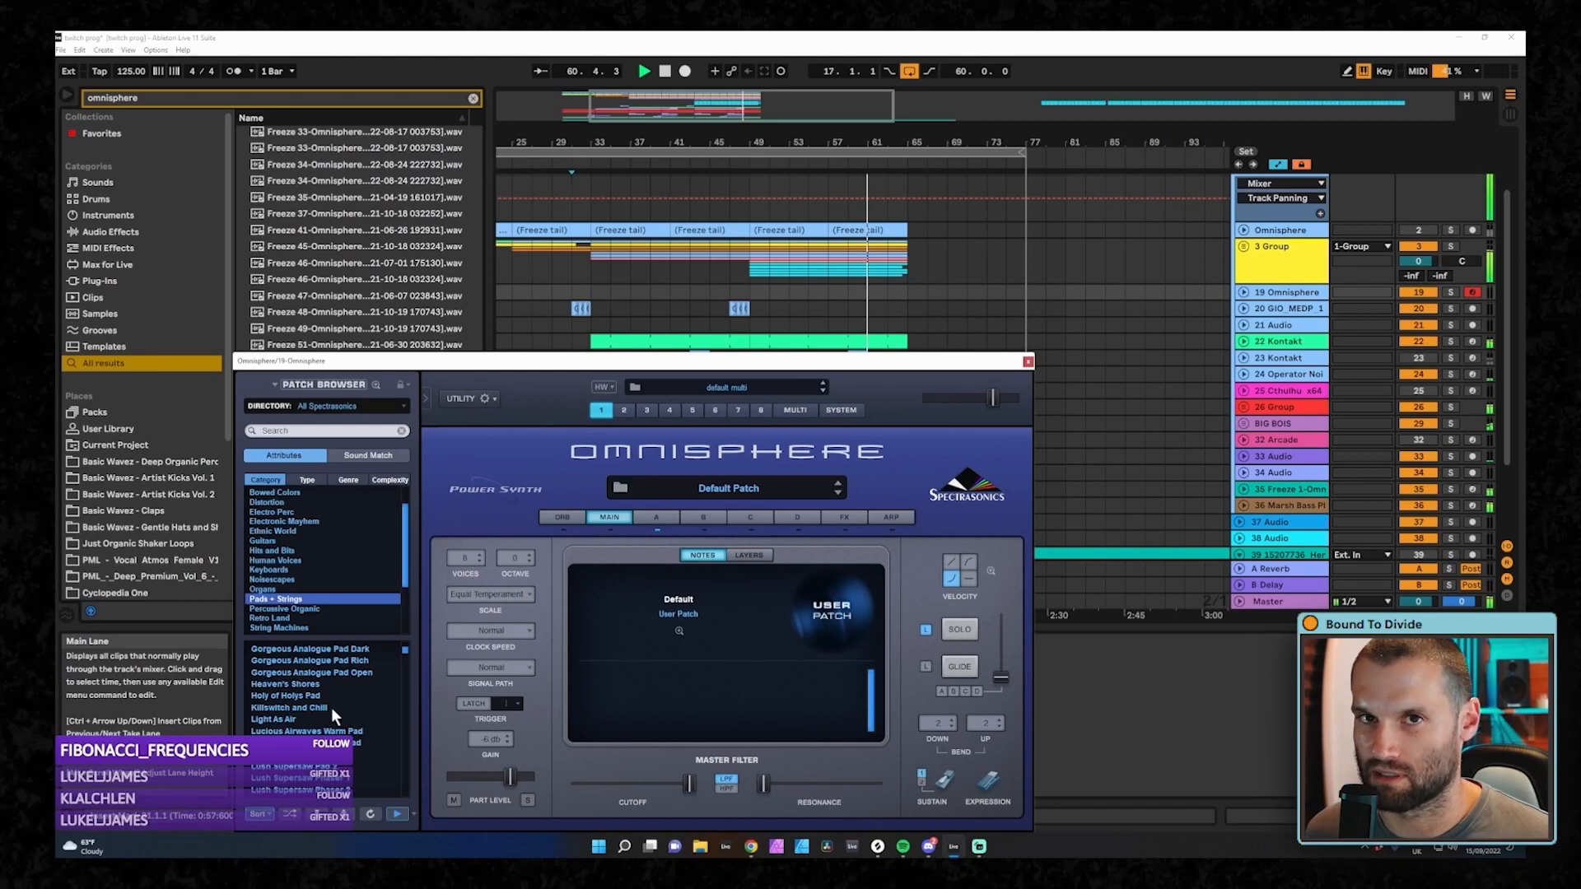
Load the Endless Opera Pad patch from Omnisphere's Pads + Strings category and close the synth window.
scroll(331, 709, "up", 3)
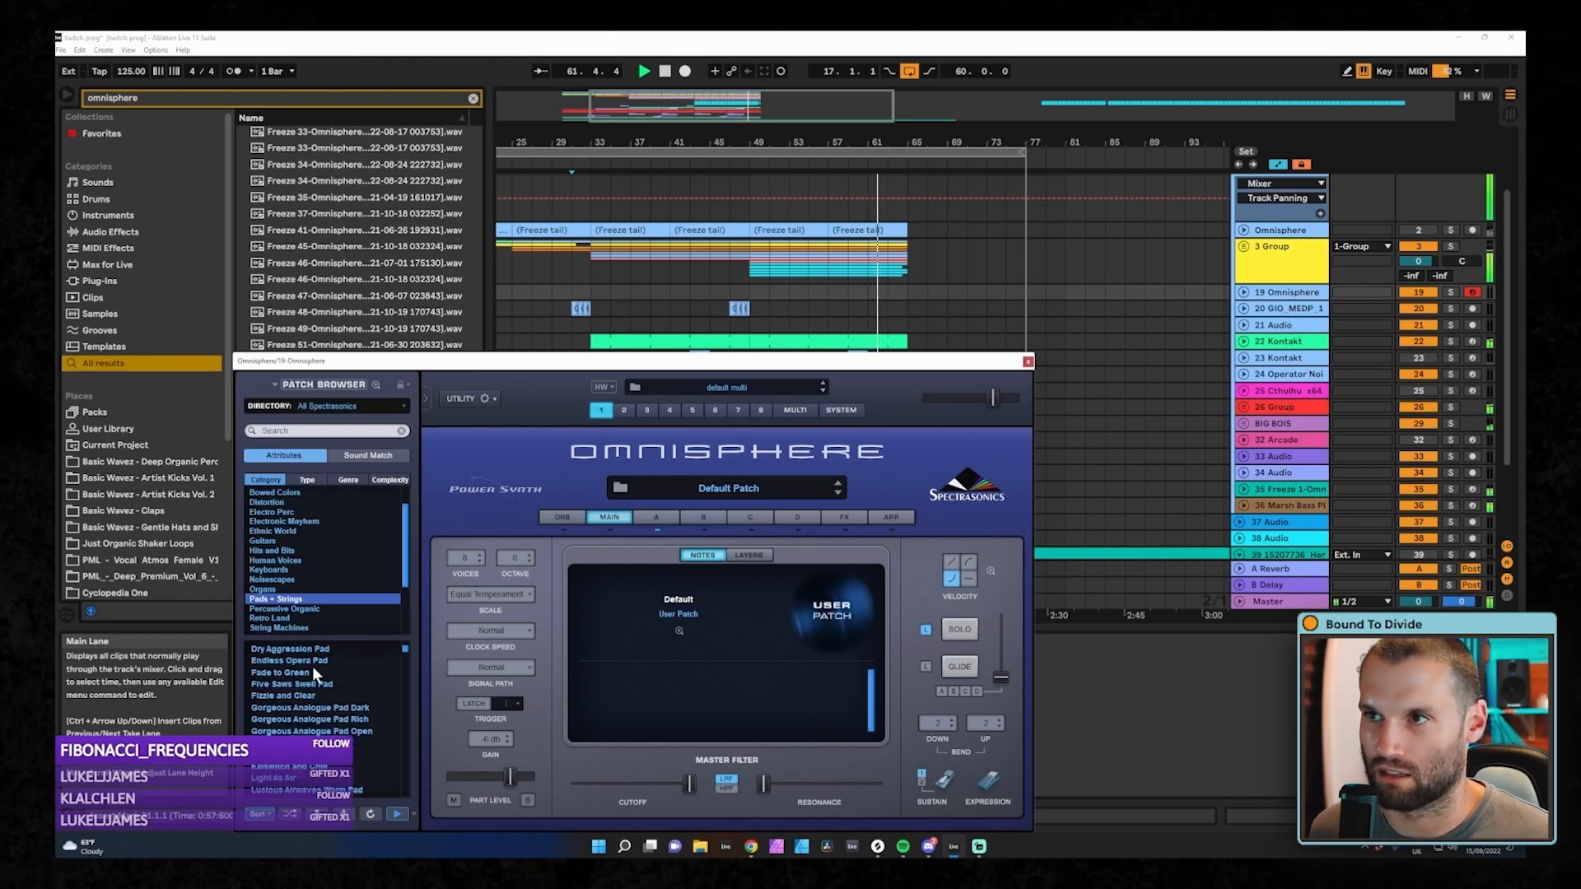
left_click(311, 663)
left_click(1028, 360)
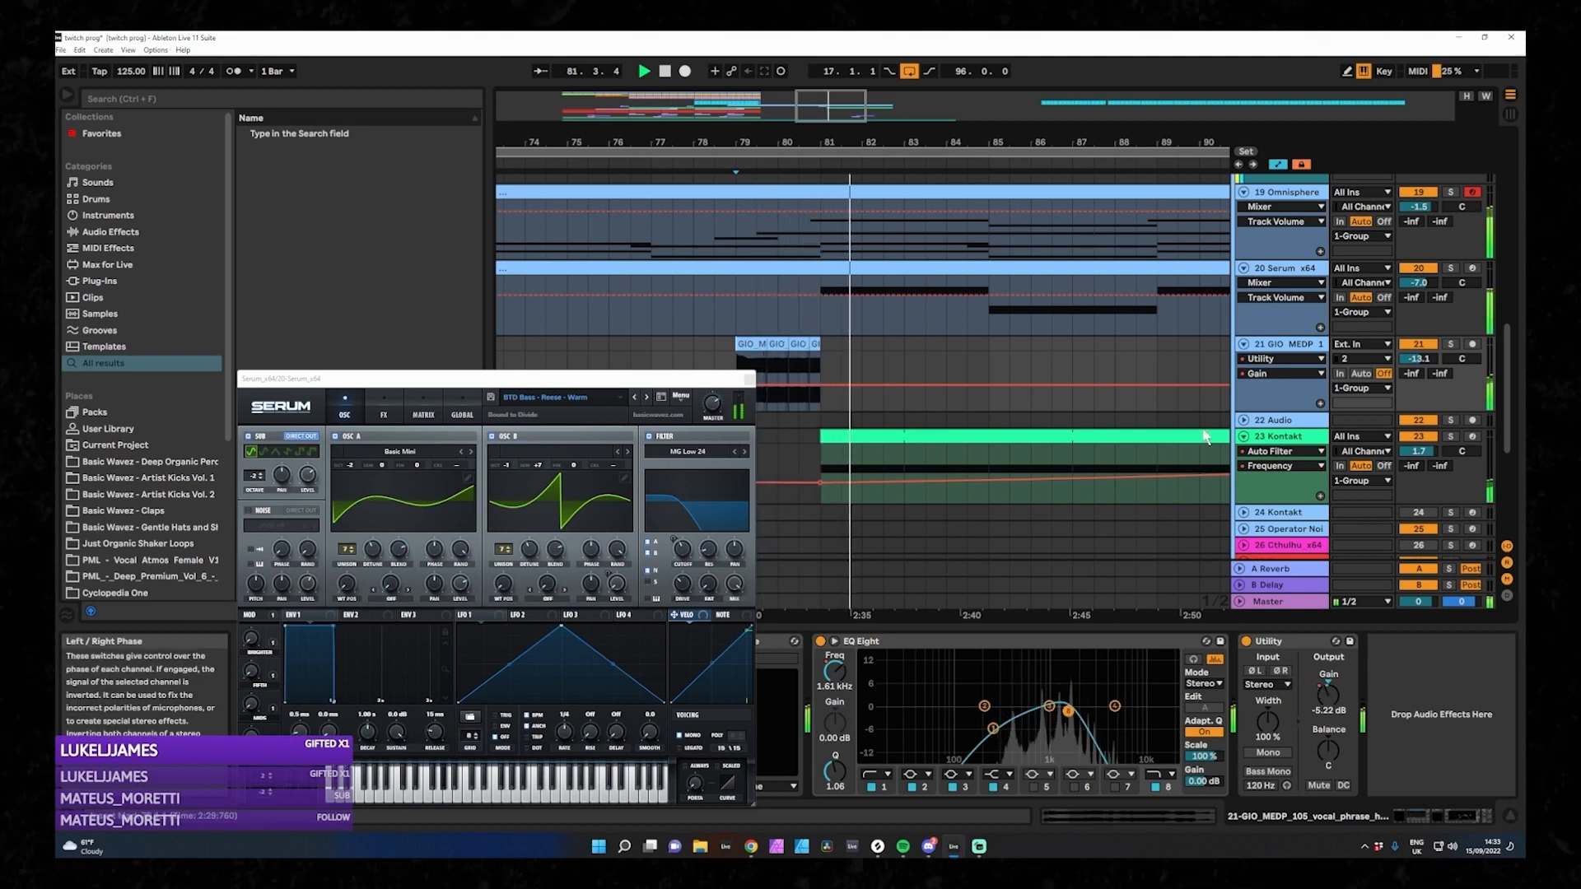
Close the Serum window and collapse the Snare group in the arrangement.
mouse_move(819, 109)
left_mouse_down()
mouse_move(784, 105)
mouse_move(821, 89)
left_mouse_up()
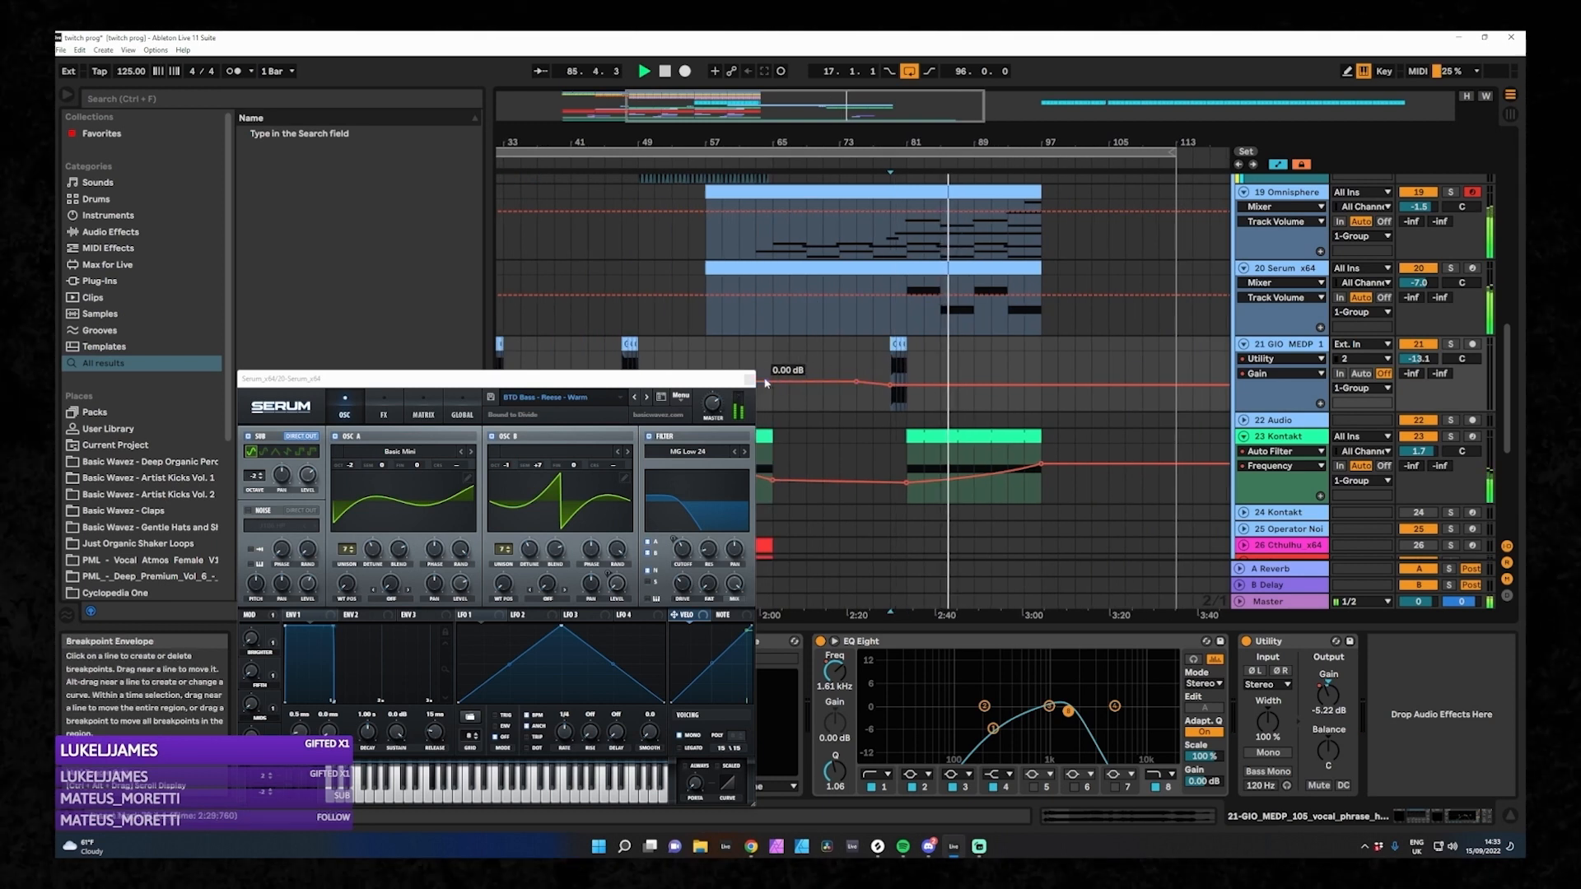
left_click(748, 378)
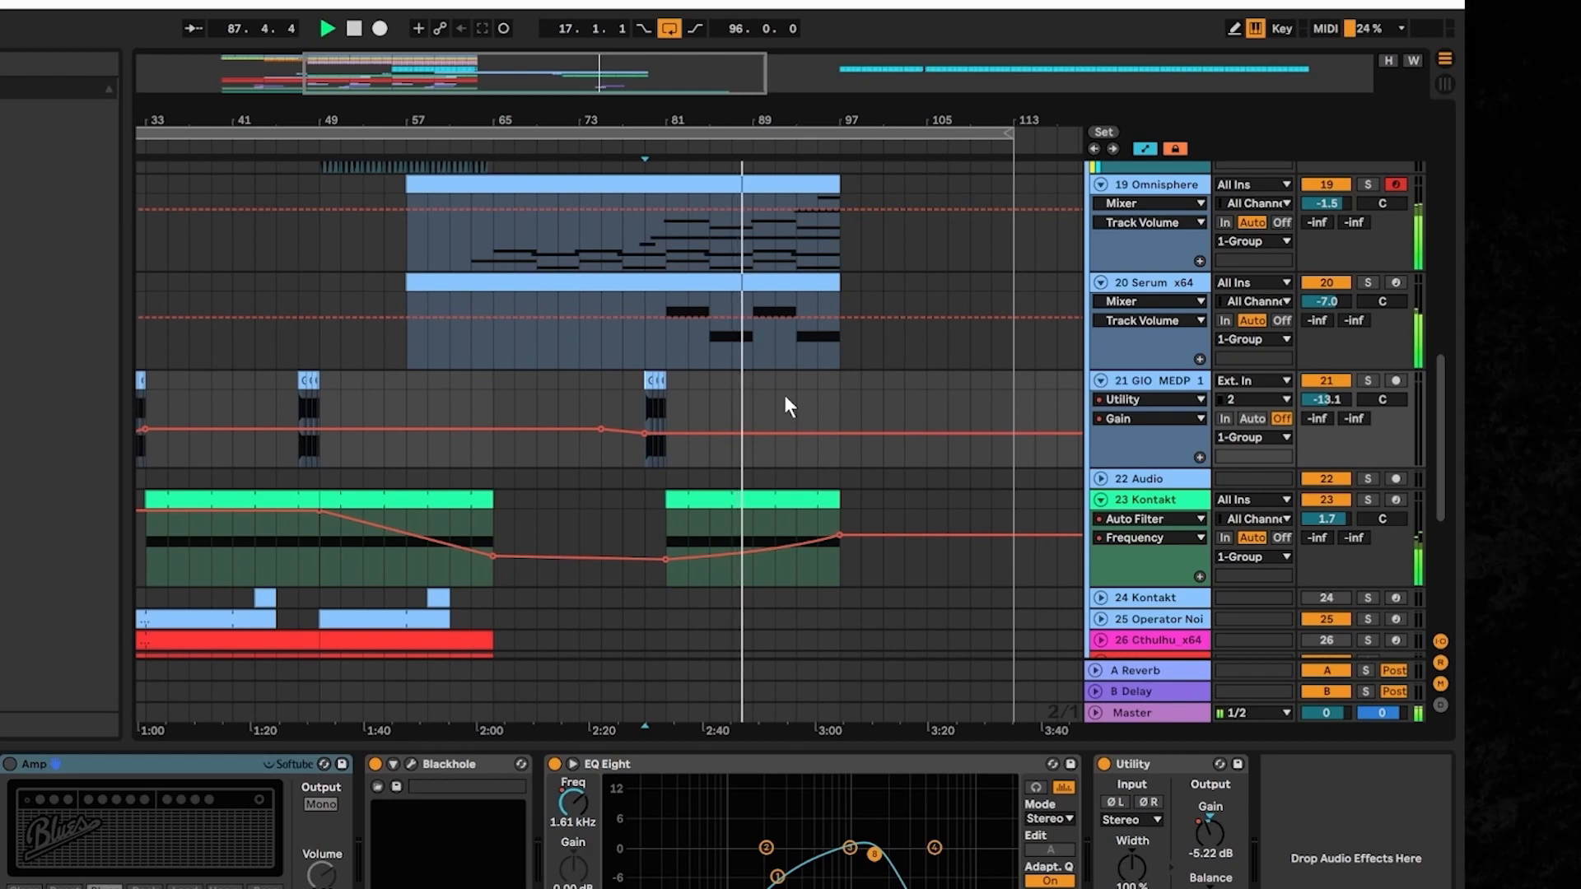
mouse_move(904, 539)
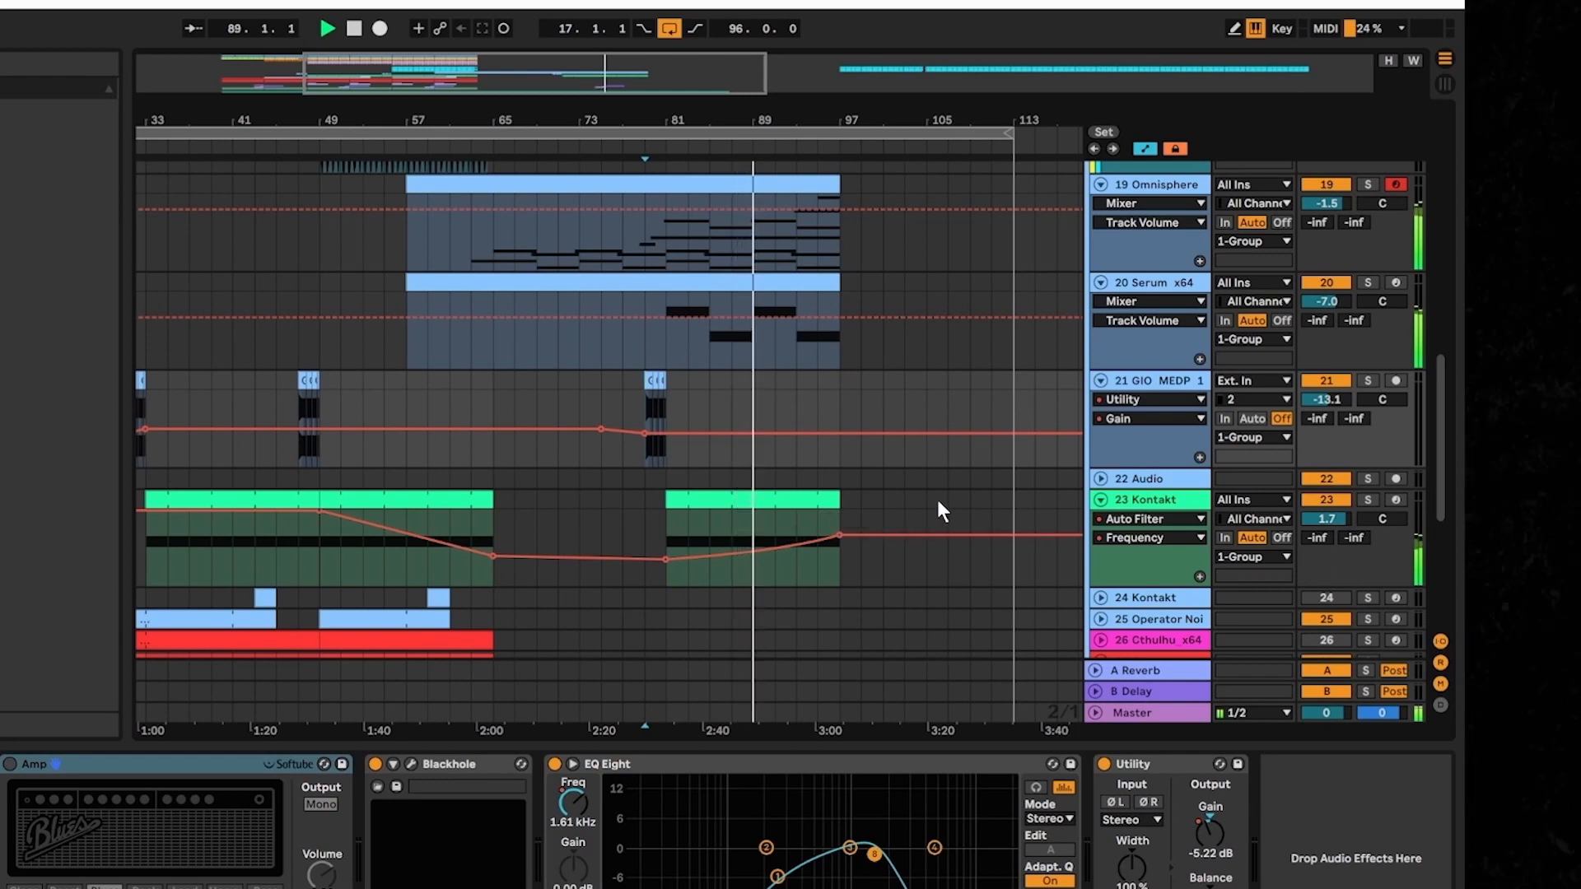
scroll(935, 496, "up", 5)
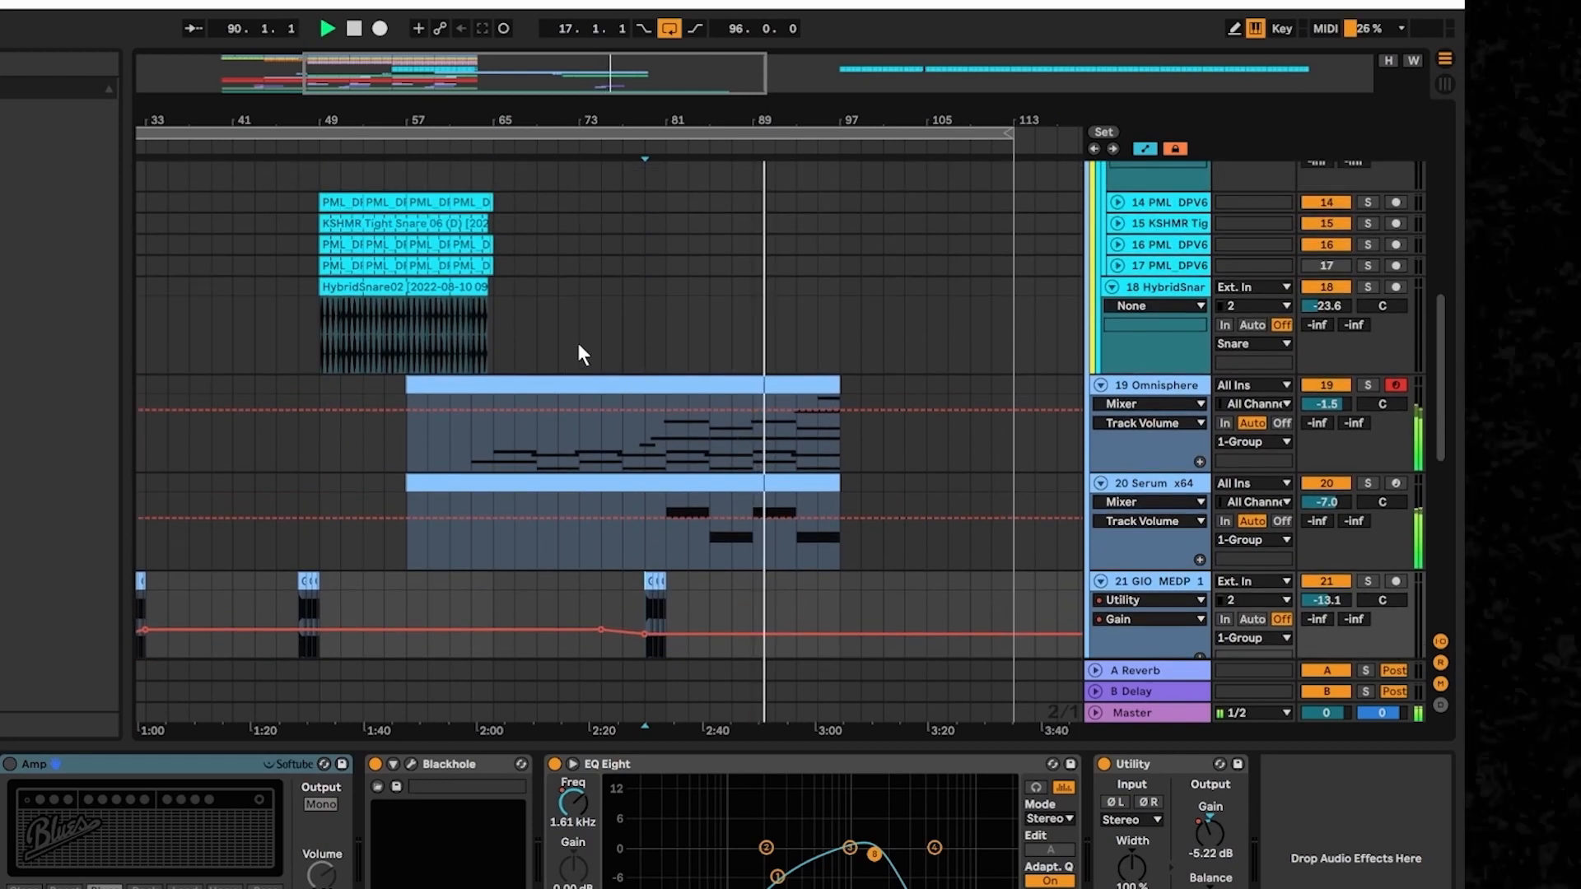
scroll(703, 343, "up", 6)
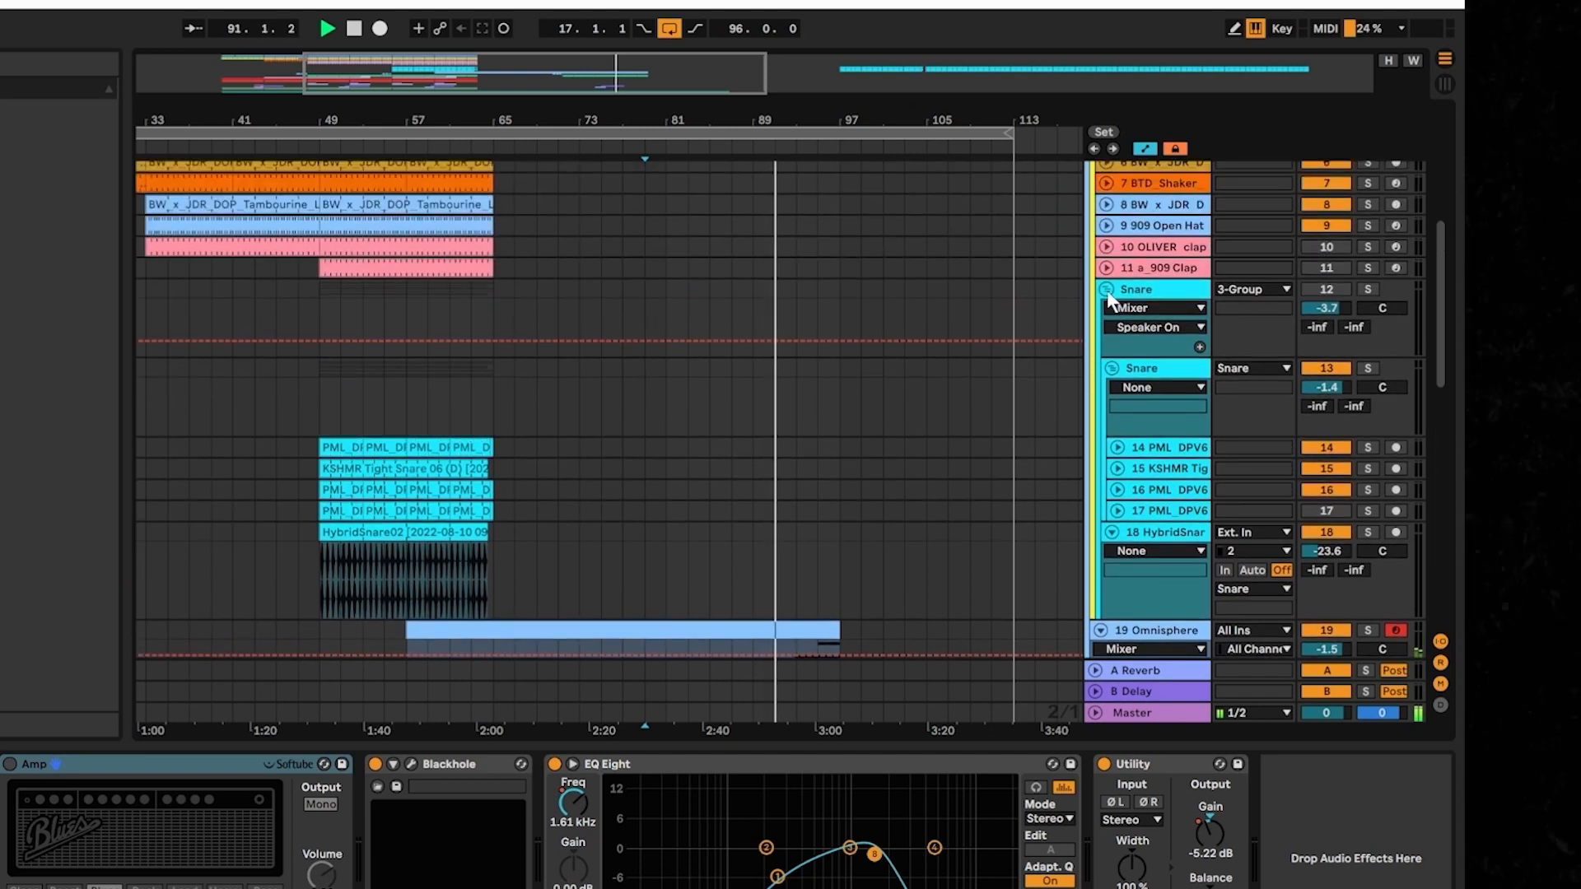
left_click(1107, 290)
Review the full arrangement during playback, from the drum group down to the reference track and the Kontakt filter automation.
left_click_drag(664, 85, 663, 57)
left_click_drag(617, 122, 695, 152)
scroll(911, 305, "up", 5)
scroll(992, 348, "up", 3)
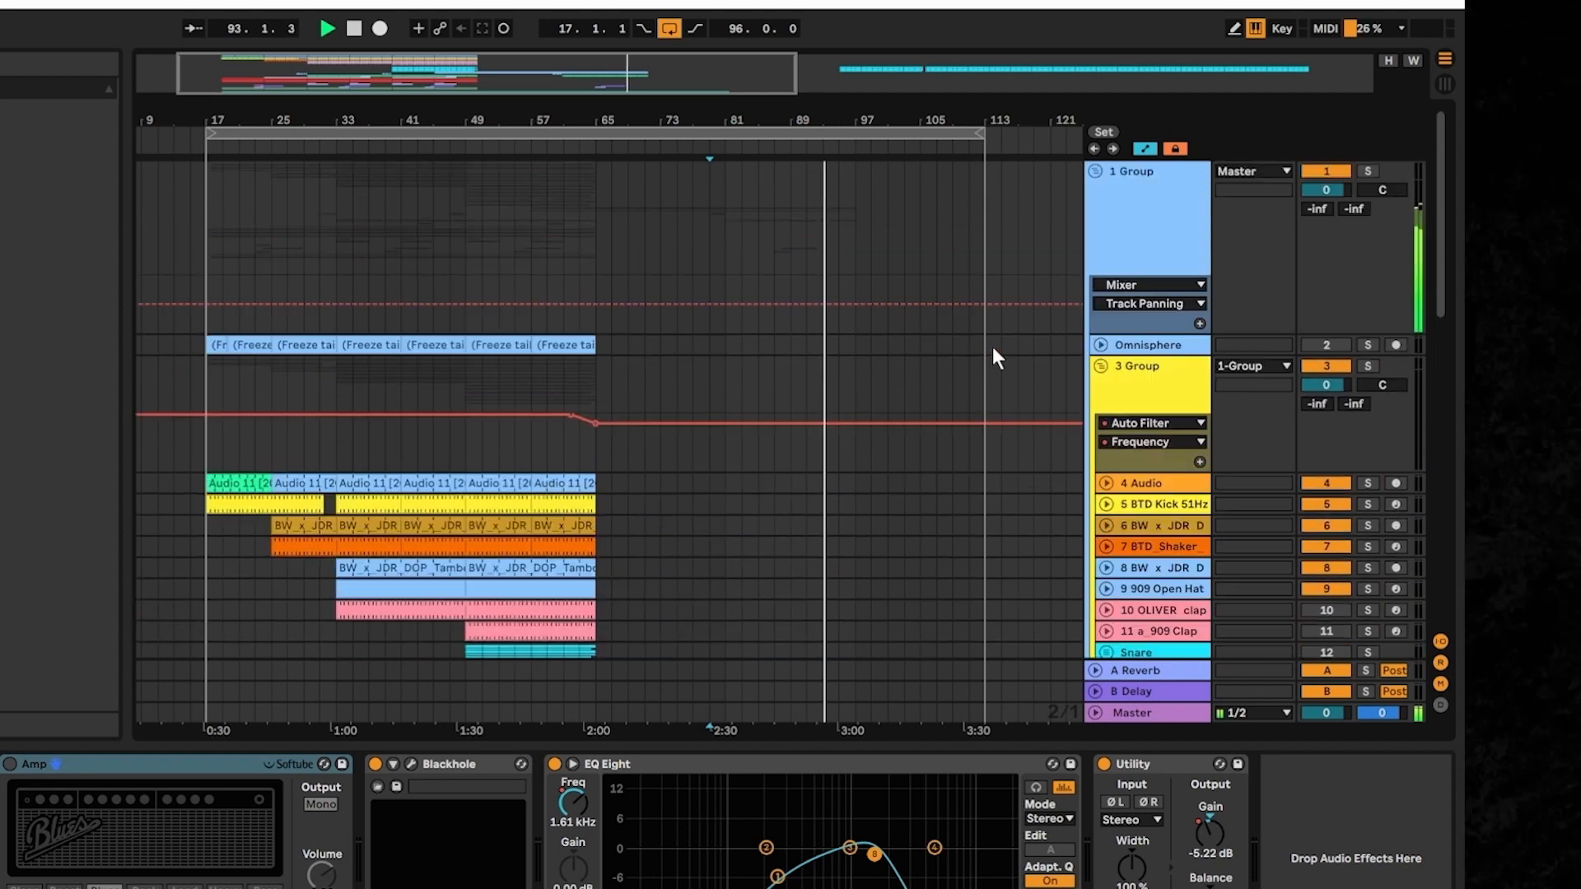
scroll(996, 344, "down", 6)
scroll(1062, 409, "down", 6)
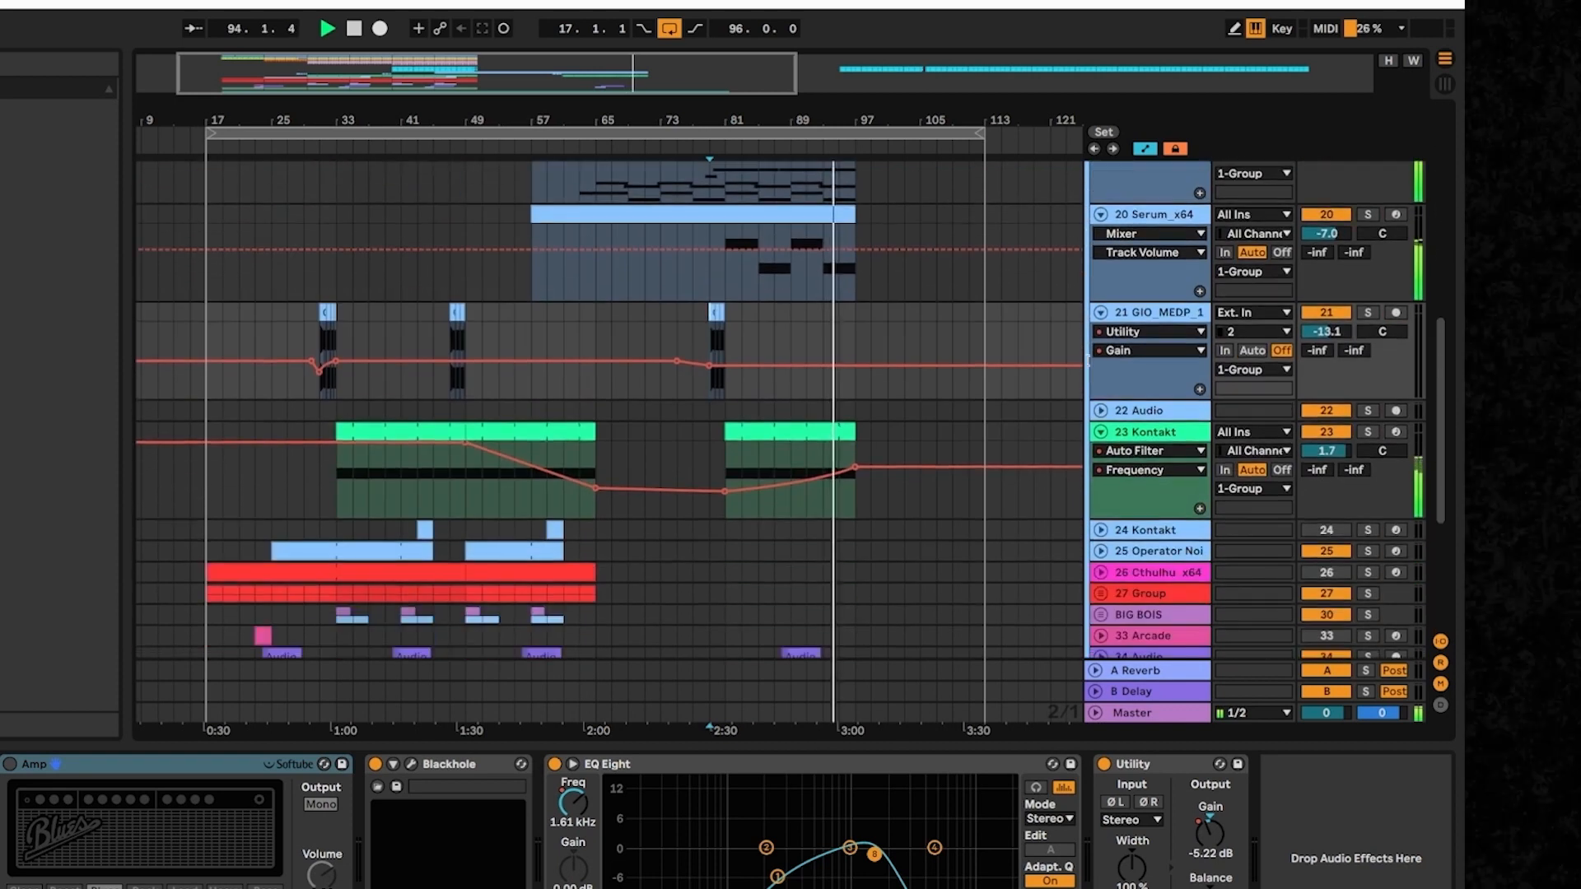
scroll(1046, 416, "up", 3)
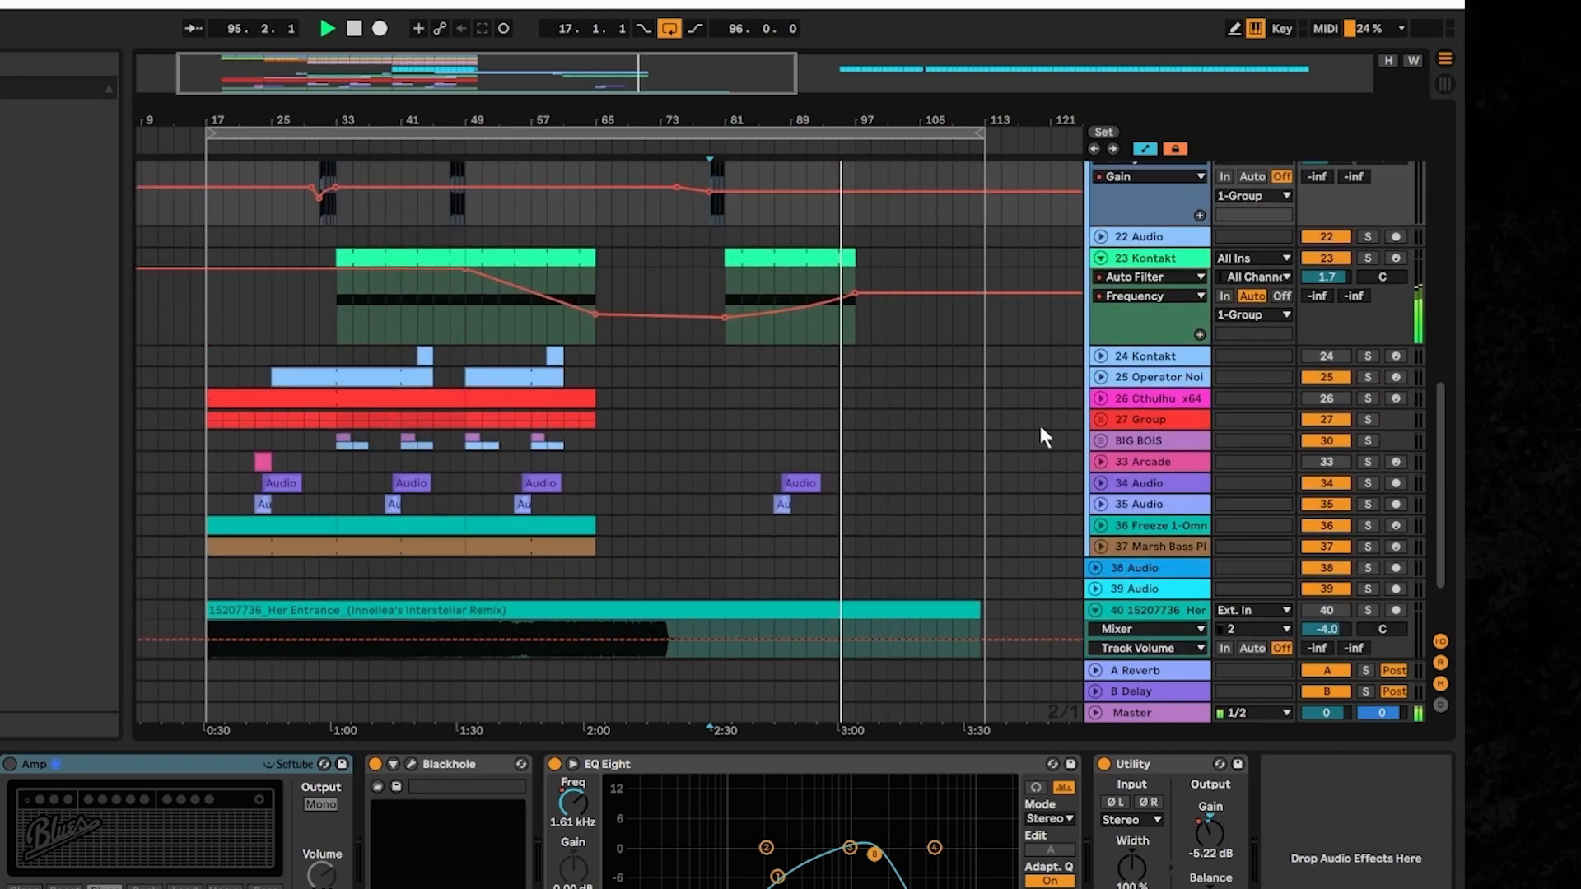
scroll(1040, 421, "up", 2)
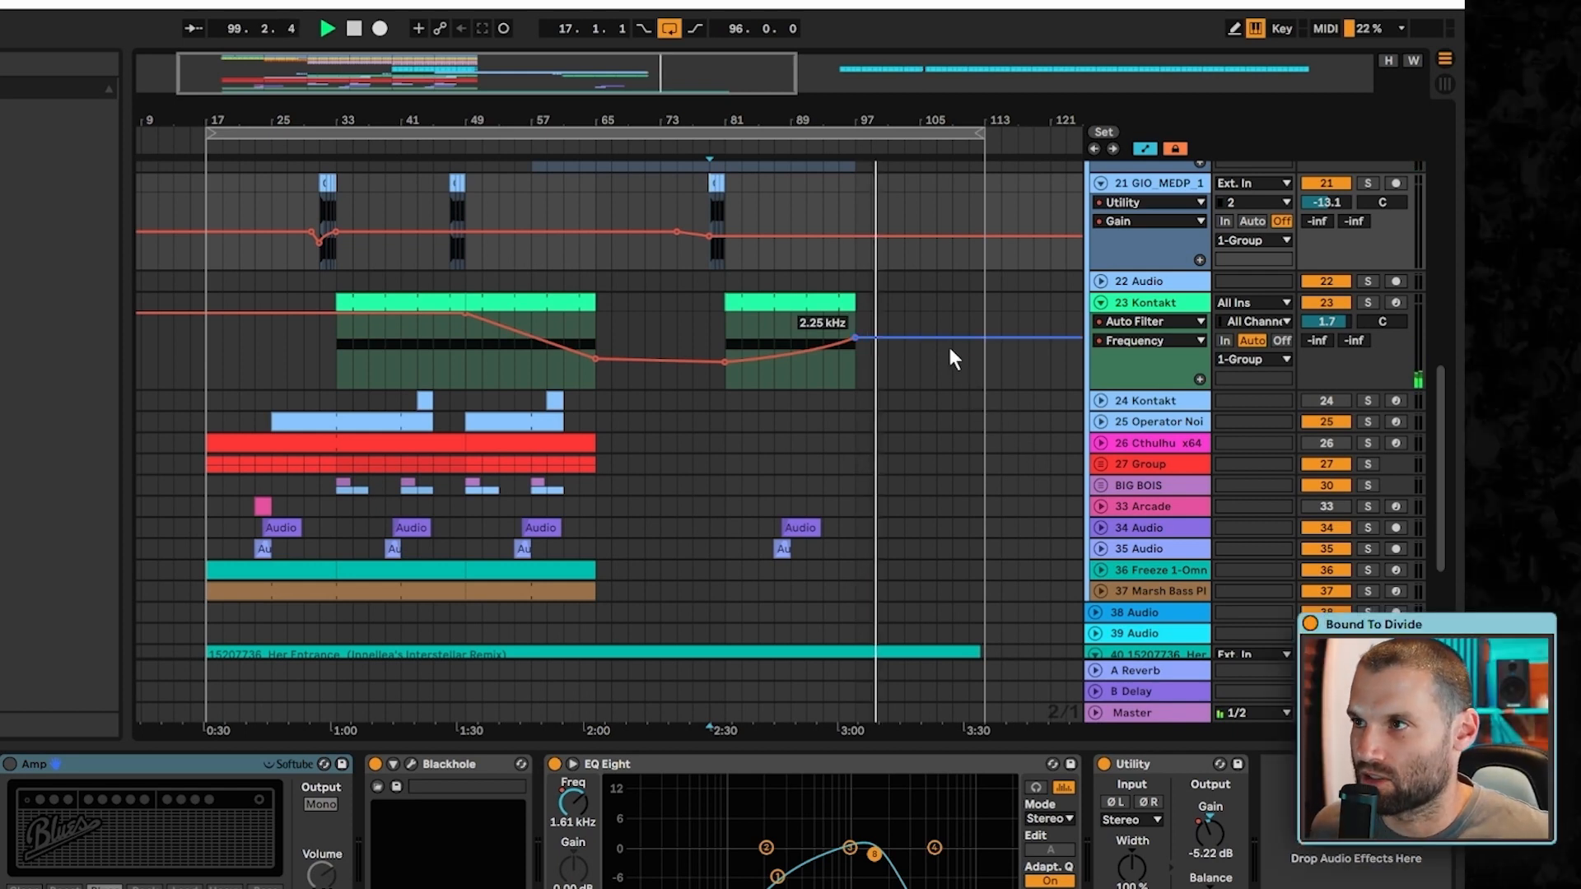
left_click(909, 300)
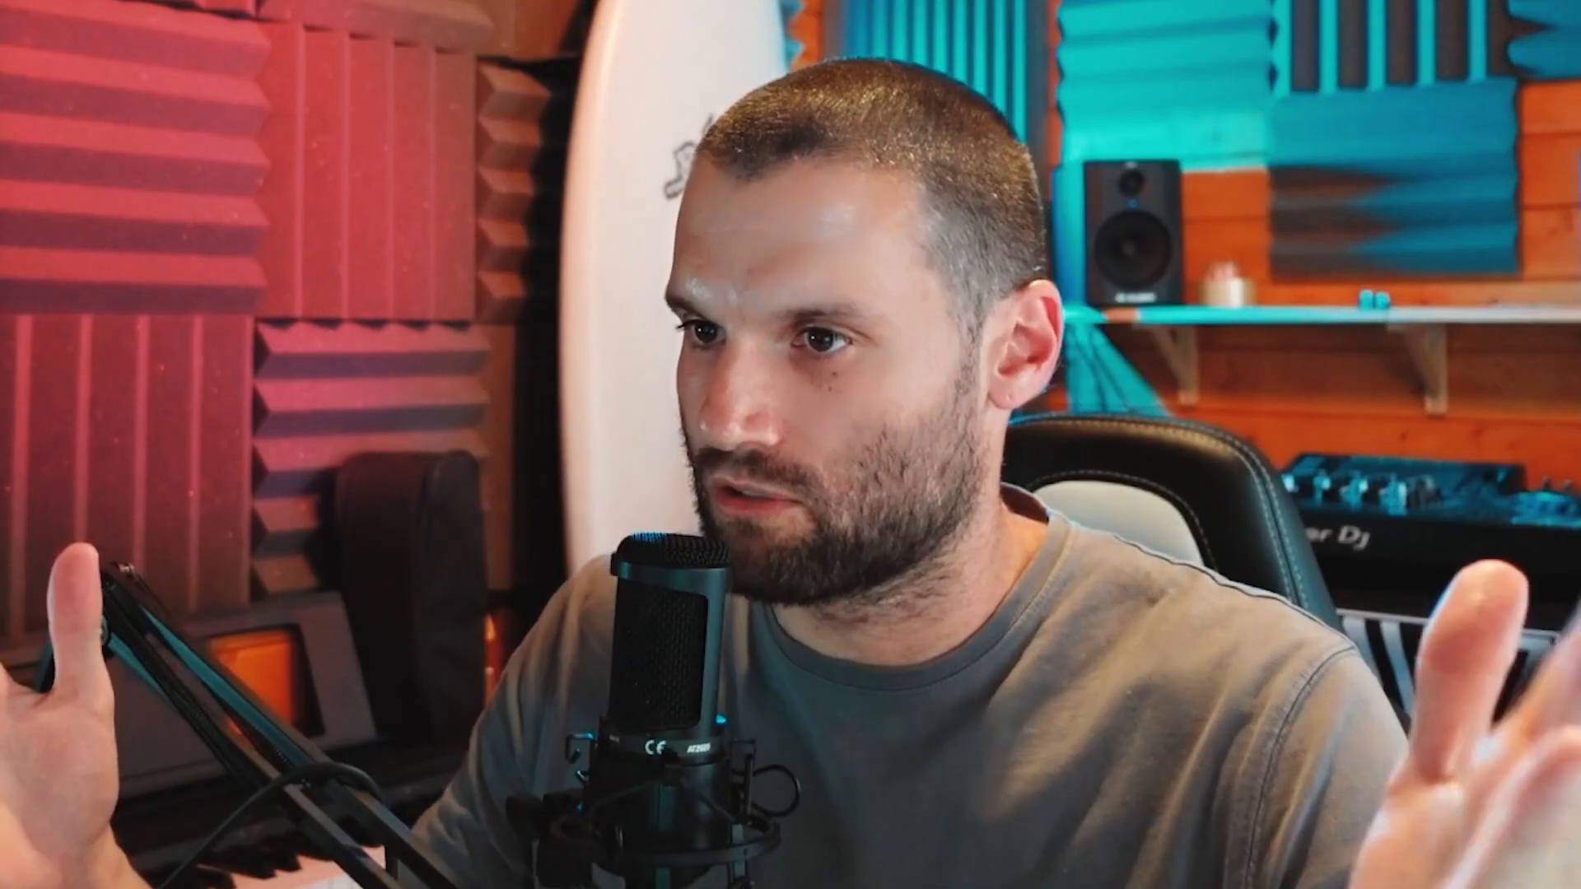